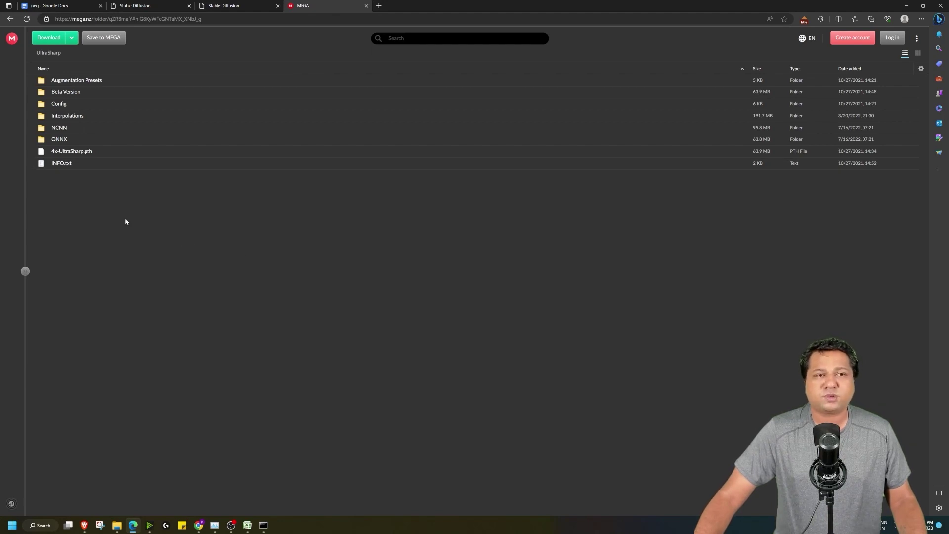
- Download the 4x-UltraSharp.pth file from the UltraSharp folder as a standard download
right_click(73, 153)
mouse_move(96, 168)
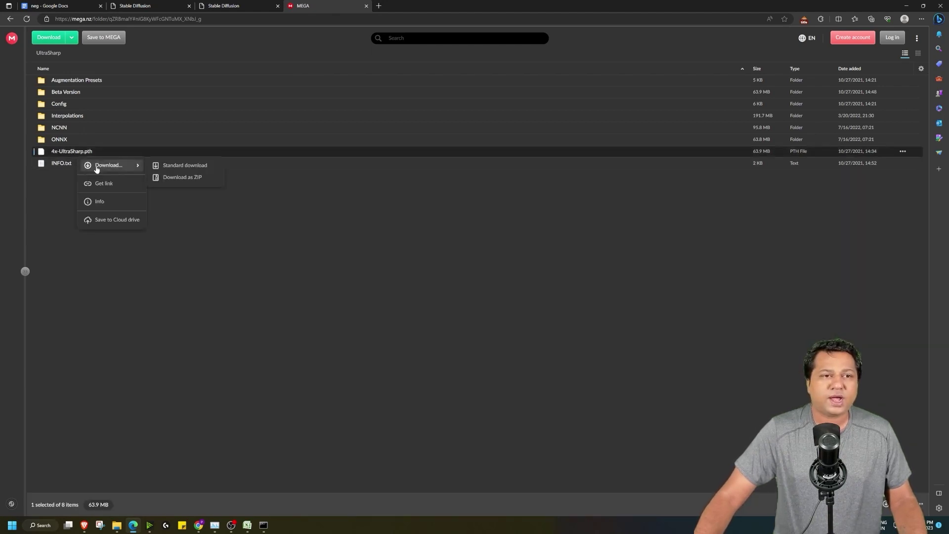
left_click(160, 166)
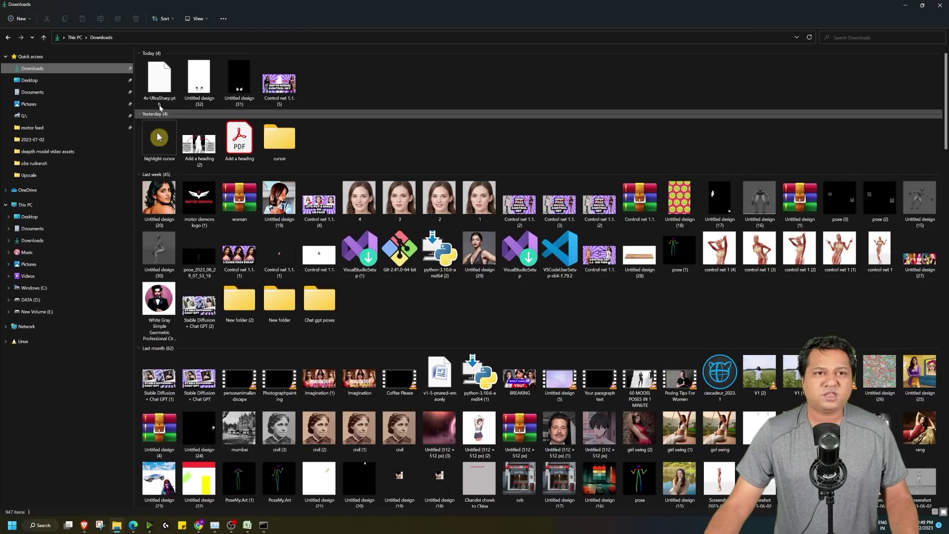
- Copy 4x-UltraSharp.pth from Downloads and open the ESRGAN folder inside the models folder of stable-diffusion-webui
right_click(149, 82)
left_click(170, 93)
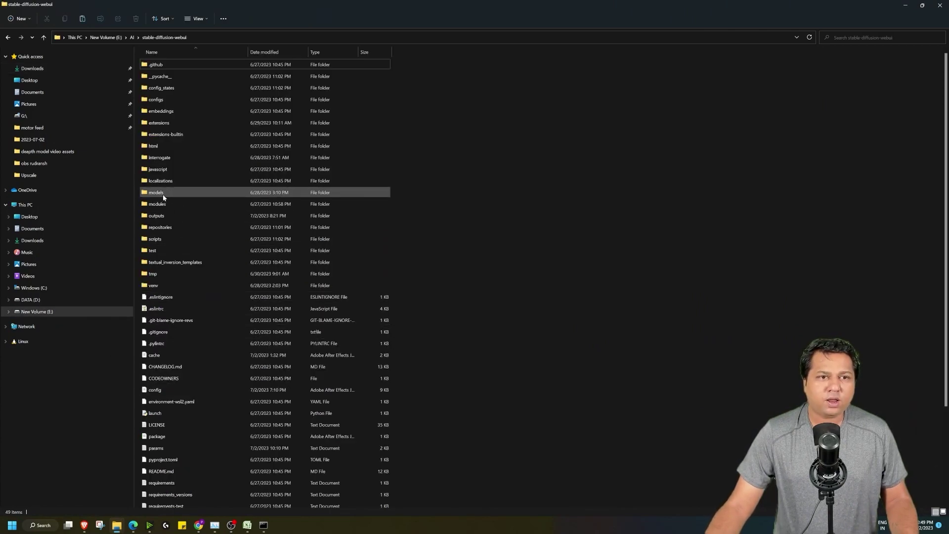
double_click(157, 192)
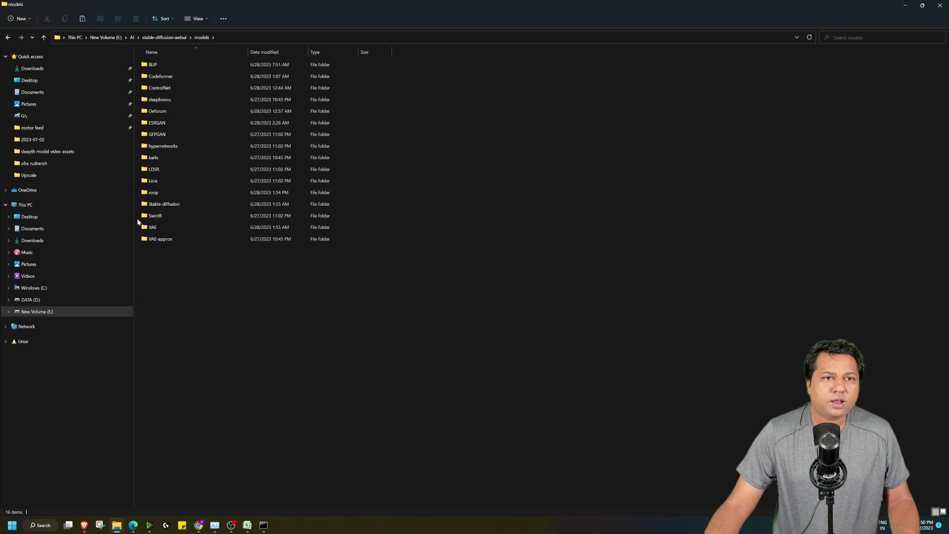
double_click(164, 124)
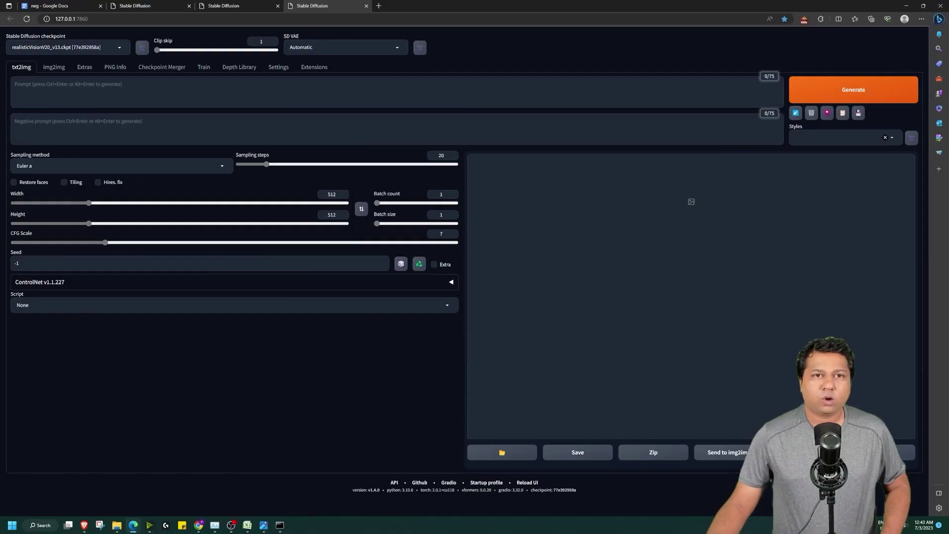
- Load the list of available extensions from the index URL and search it for "SD UPSC"
left_click(313, 69)
left_click(61, 82)
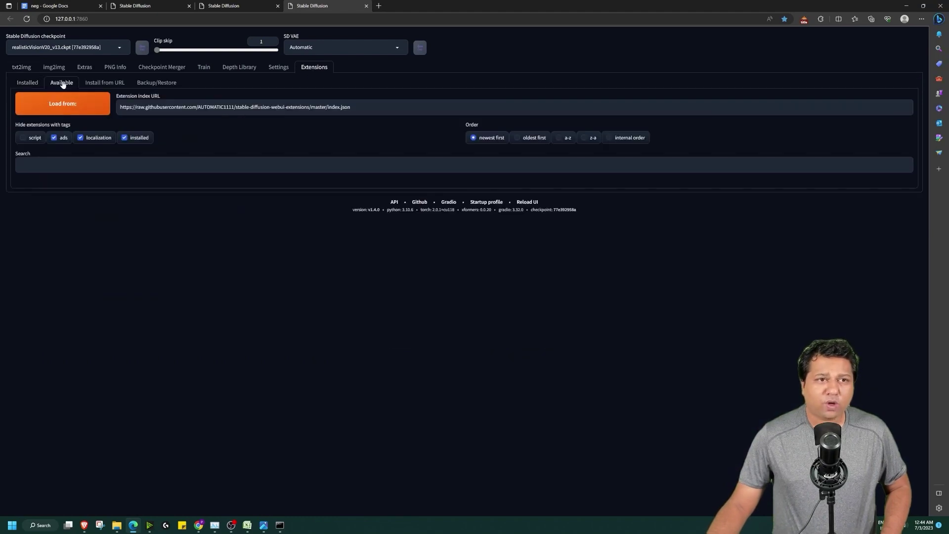
left_click(72, 113)
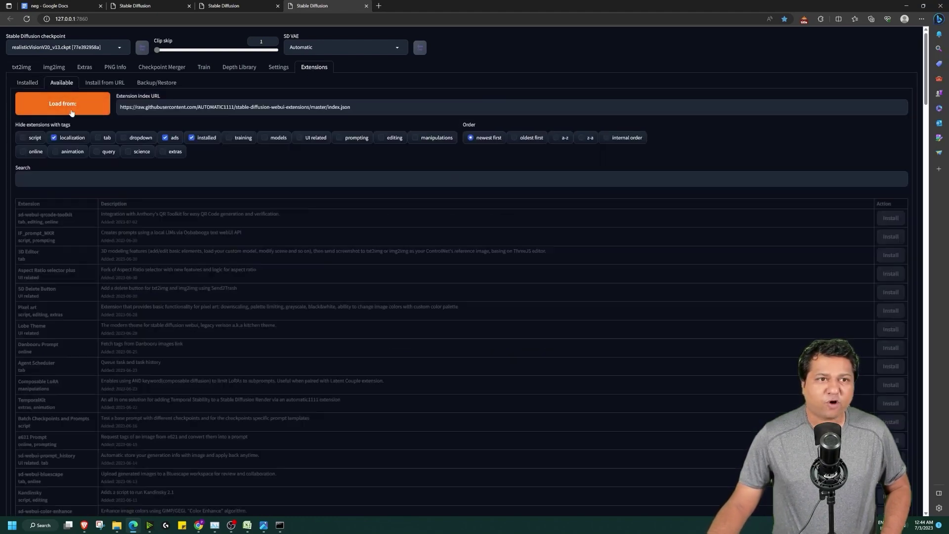
left_click(52, 178)
type("S")
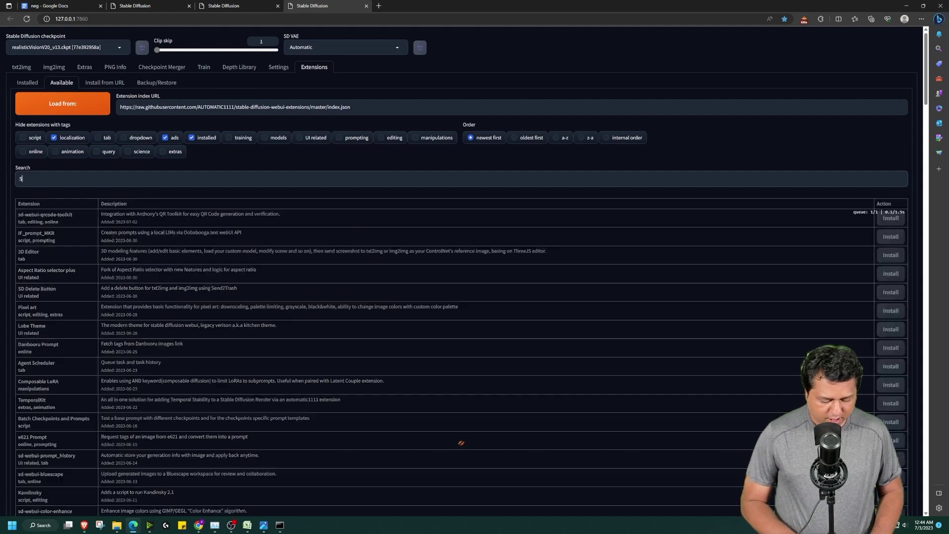
type("D UPSC")
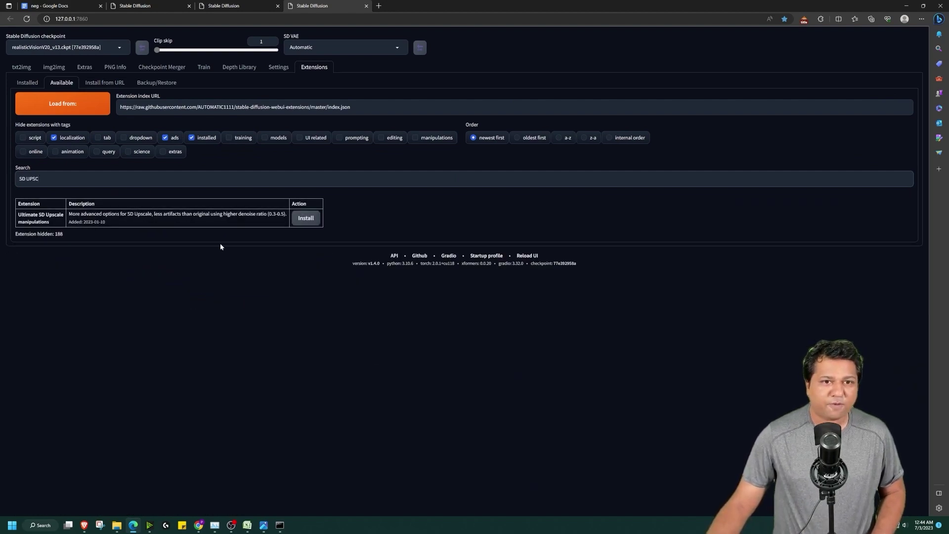
- Install the Ultimate SD Upscale extension, then apply the installed extensions and restart the UI
left_click(310, 223)
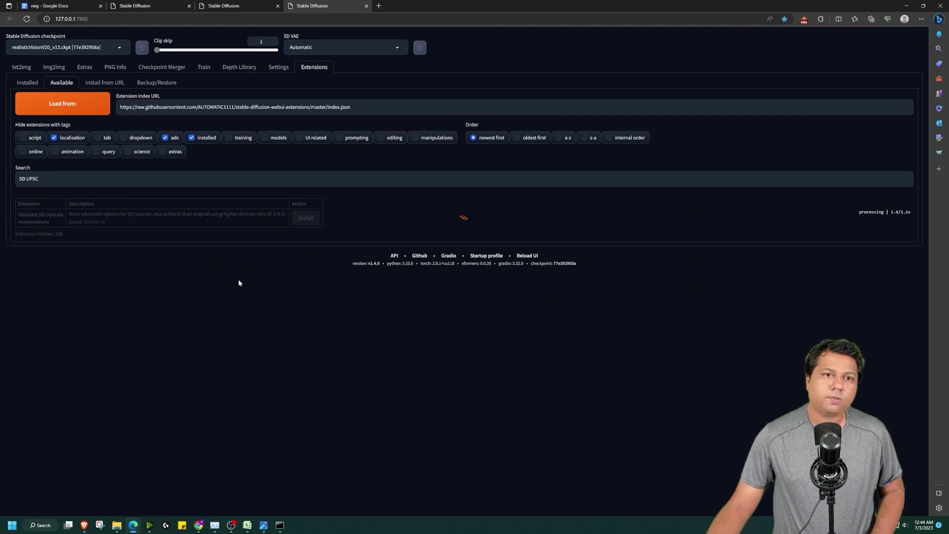
left_click(30, 85)
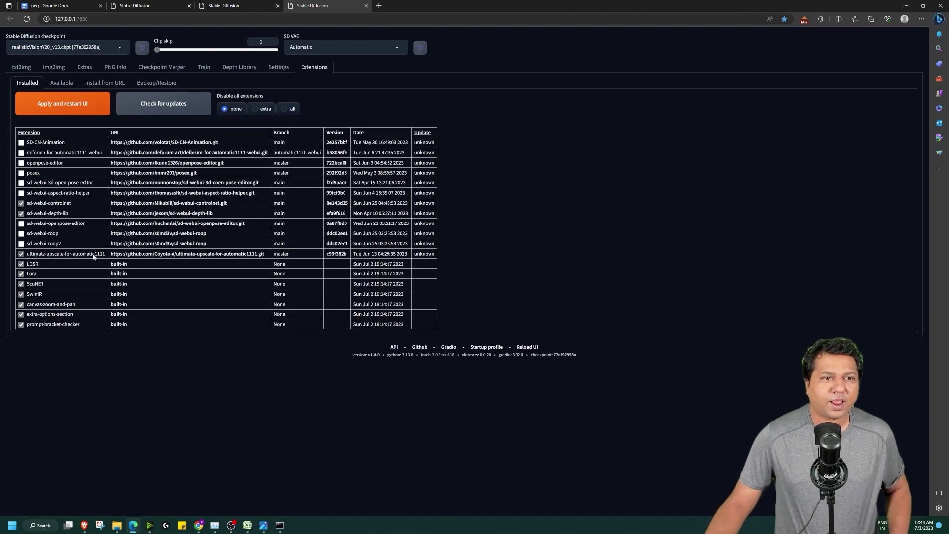
left_click(62, 107)
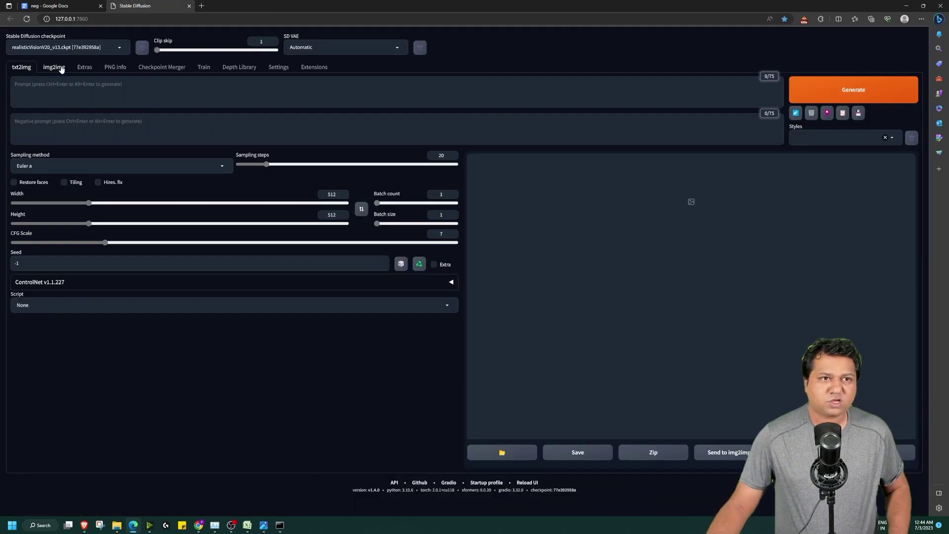
- Select the Ultimate SD upscale script for img2img
left_click(61, 68)
scroll(79, 188, "down", 4)
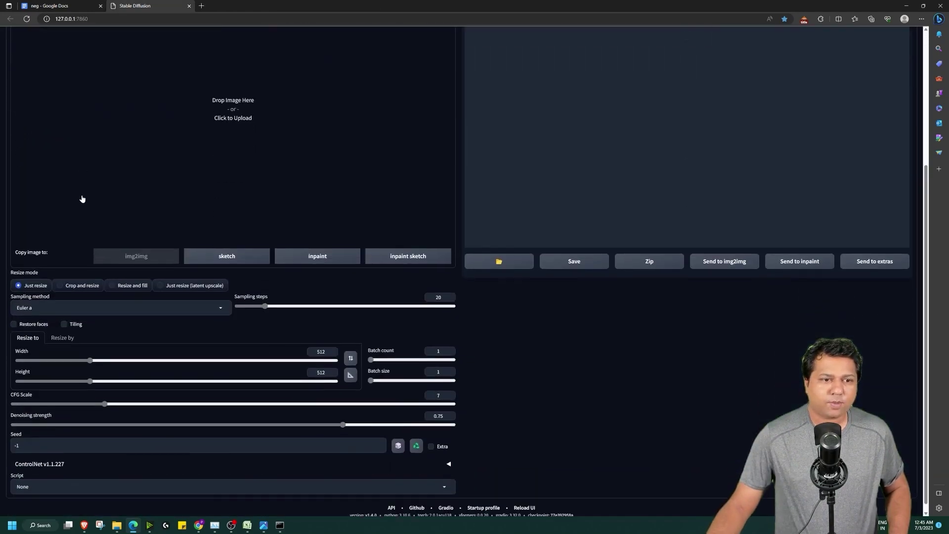
left_click(92, 479)
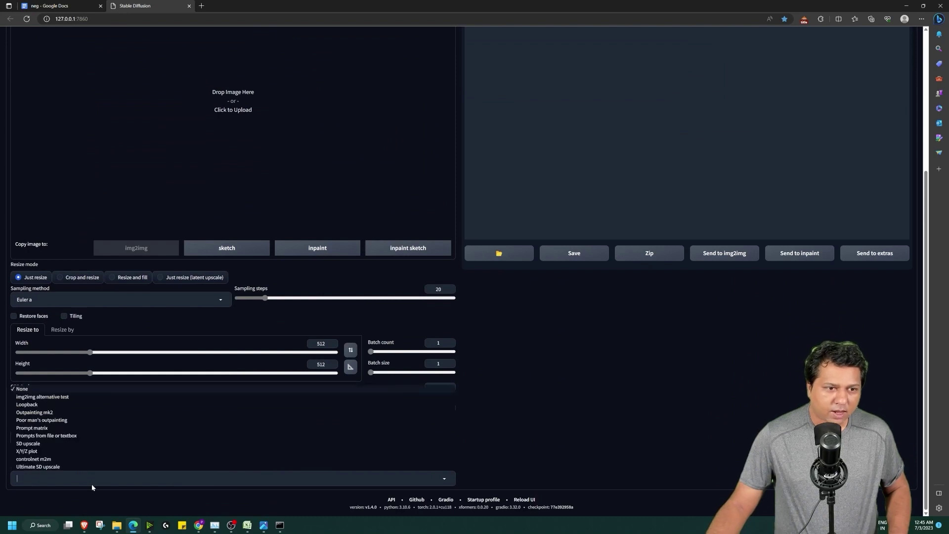
left_click(53, 466)
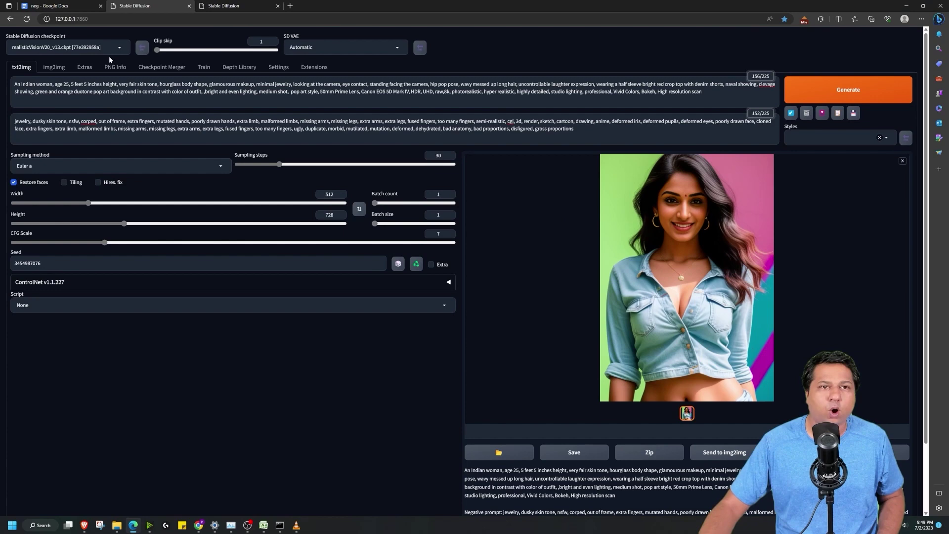
- Review the prompt, negative prompt and seed of the denim-shirt portrait, and compare it with the white-shirt portrait generated in the other Stable Diffusion session
left_click_drag(14, 84, 675, 91)
left_click_drag(574, 129, 14, 121)
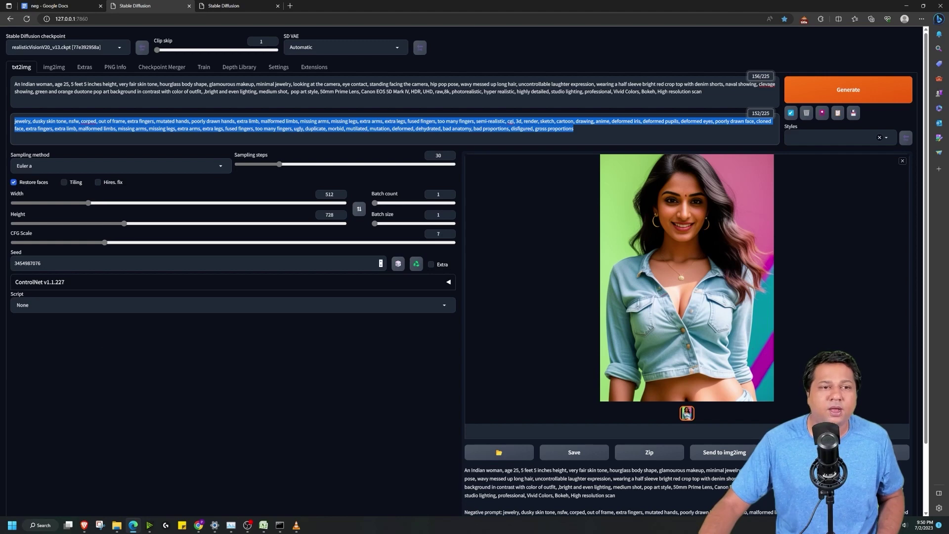
left_click(378, 263)
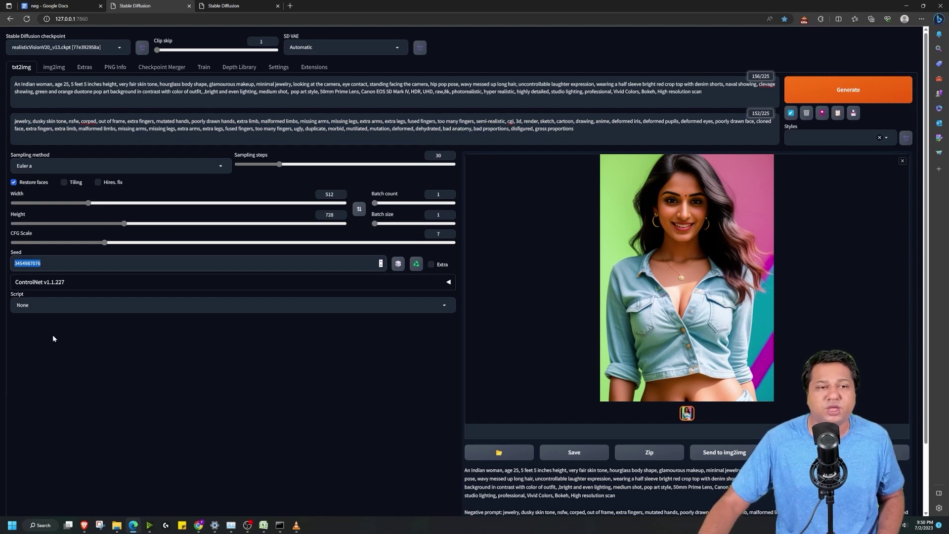
key("ctrl+Tab")
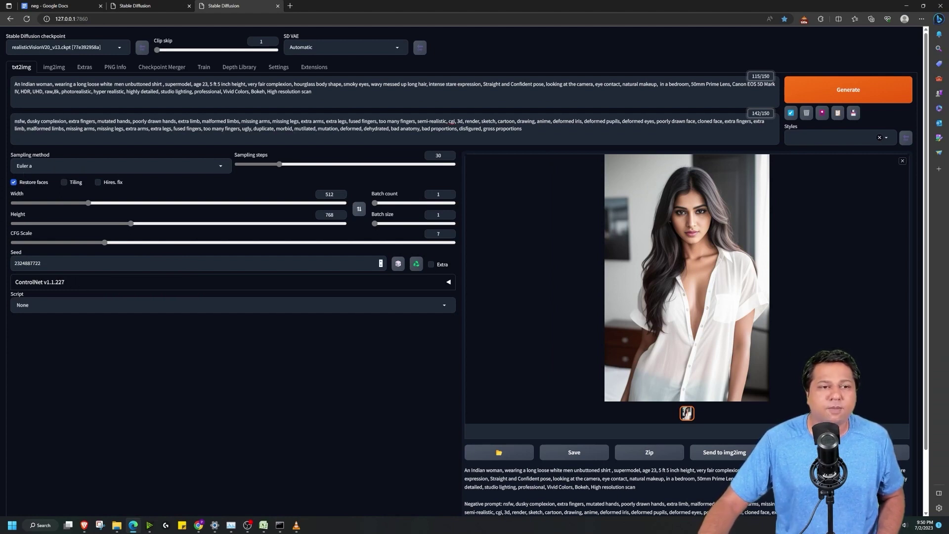
left_click(157, 5)
left_click(200, 5)
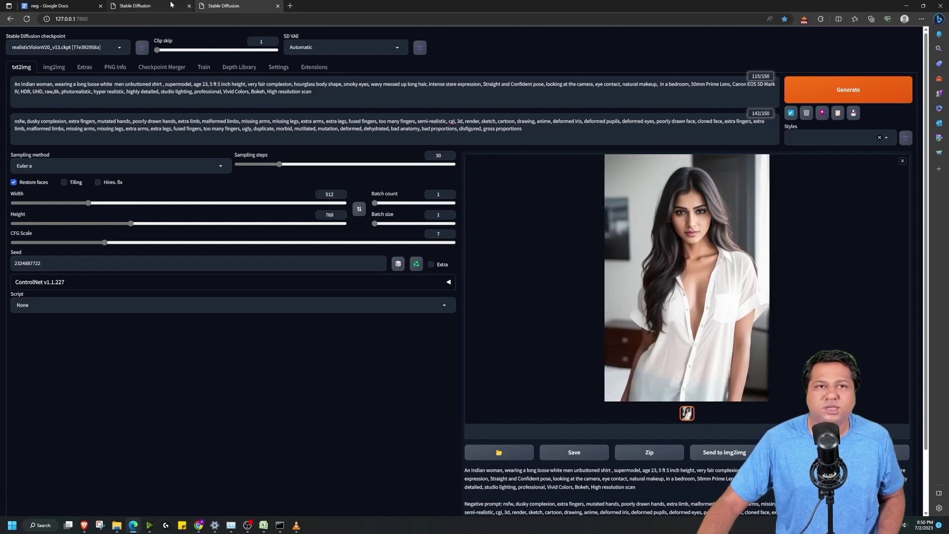
left_click(149, 5)
left_click(212, 7)
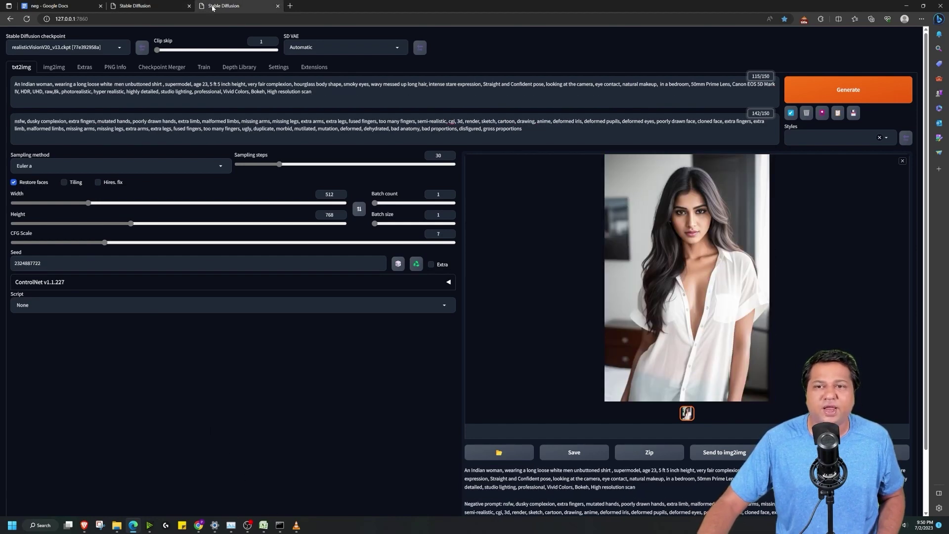
left_click(150, 5)
key("ctrl+Tab")
left_click(149, 5)
left_click(210, 6)
key("ctrl+shift+Tab")
left_click(208, 6)
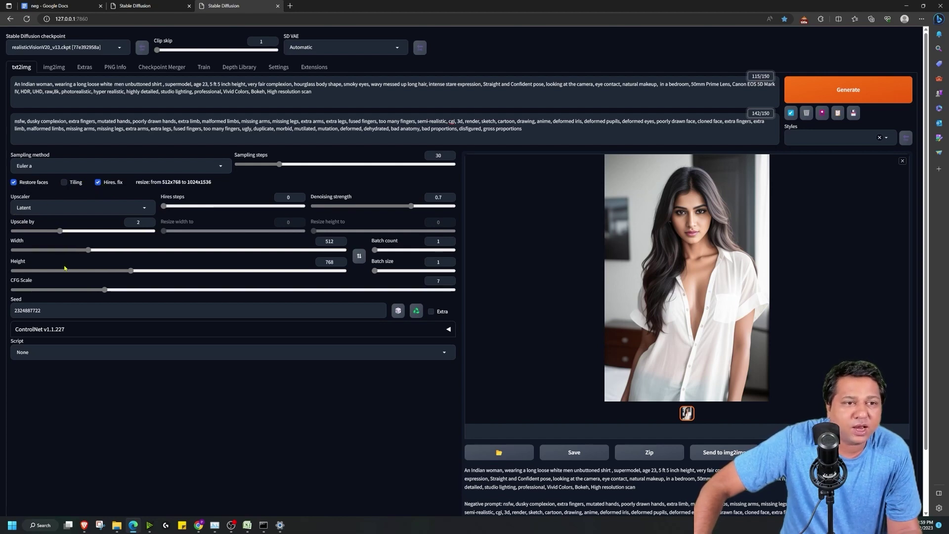
- Keep Latent as the Hires. fix upscaler, set Hires steps to 20 and denoising strength to 0.5, and generate the white-shirt portrait
left_click(144, 210)
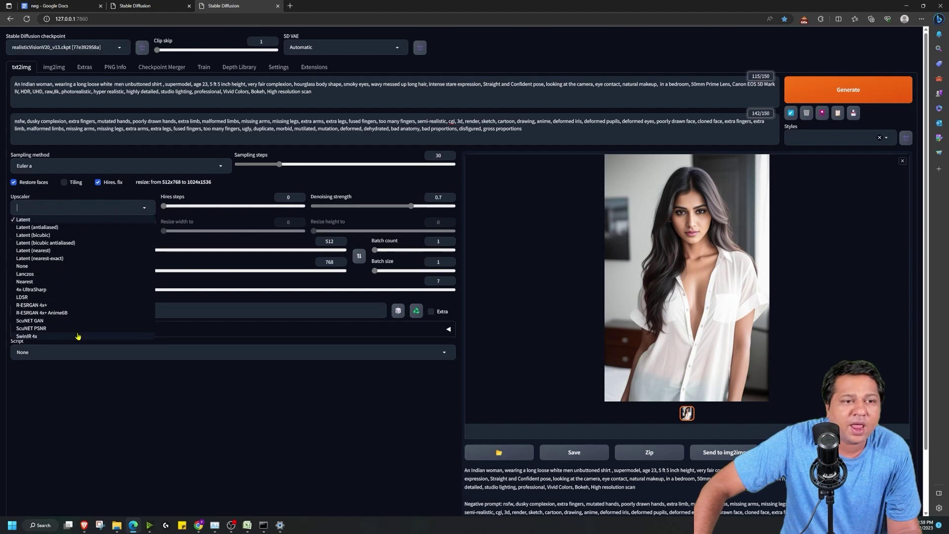
left_click(96, 377)
double_click(289, 197)
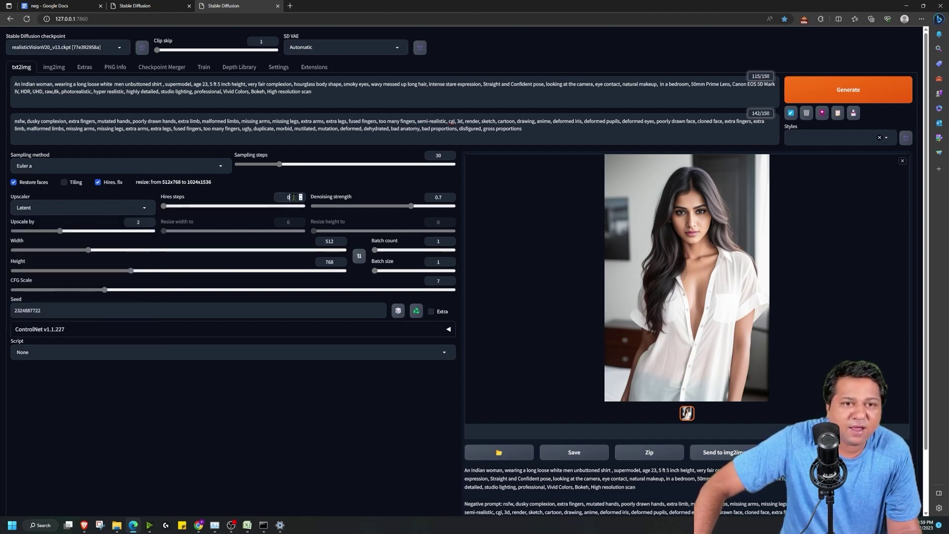
type("20")
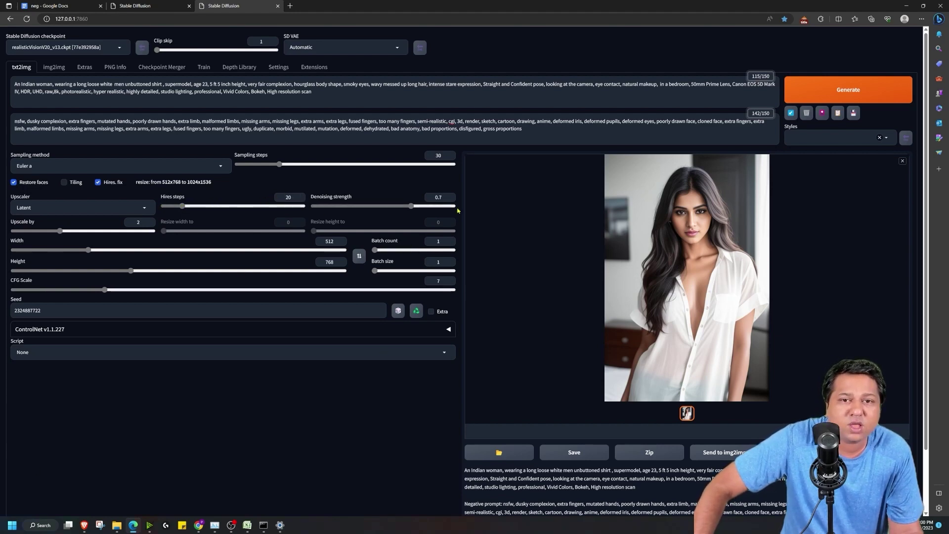
left_click_drag(444, 196, 428, 197)
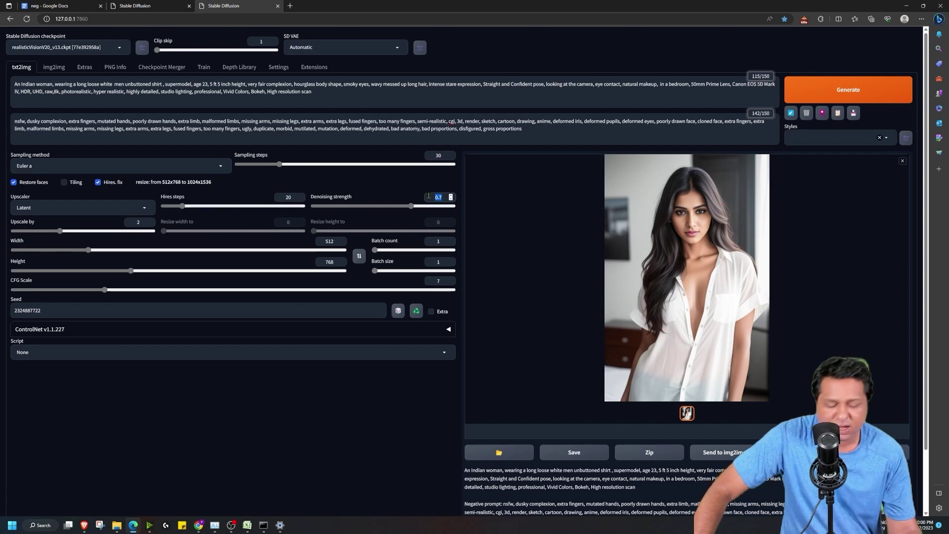
type("0.5")
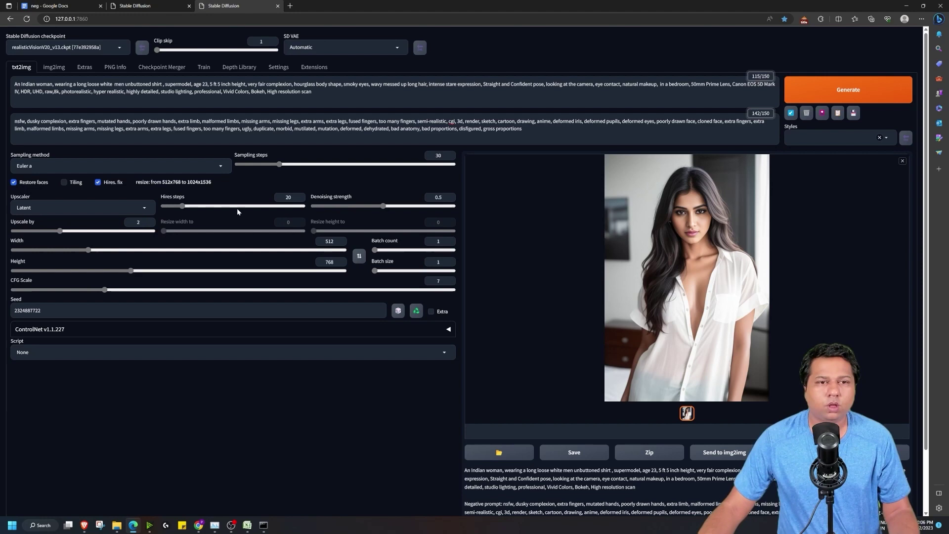
left_click(844, 88)
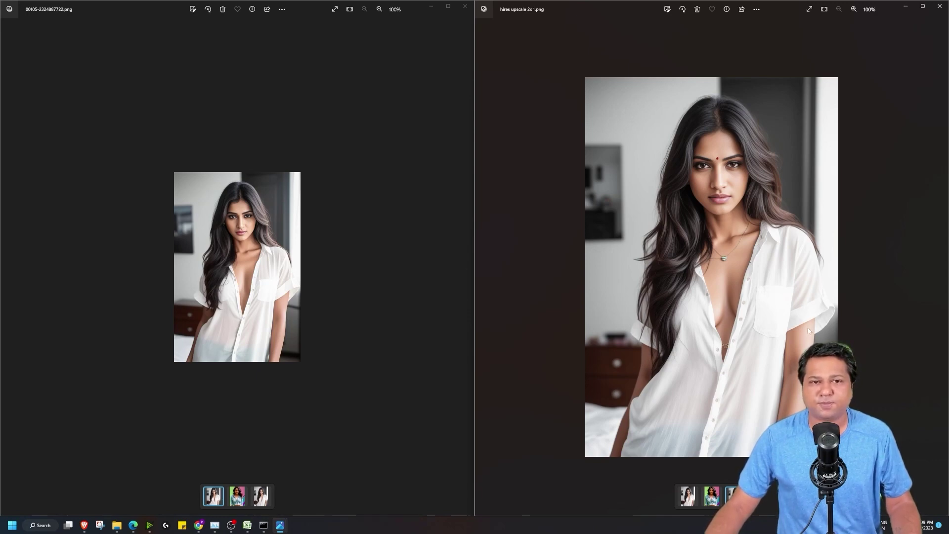
scroll(218, 284, "up", 3)
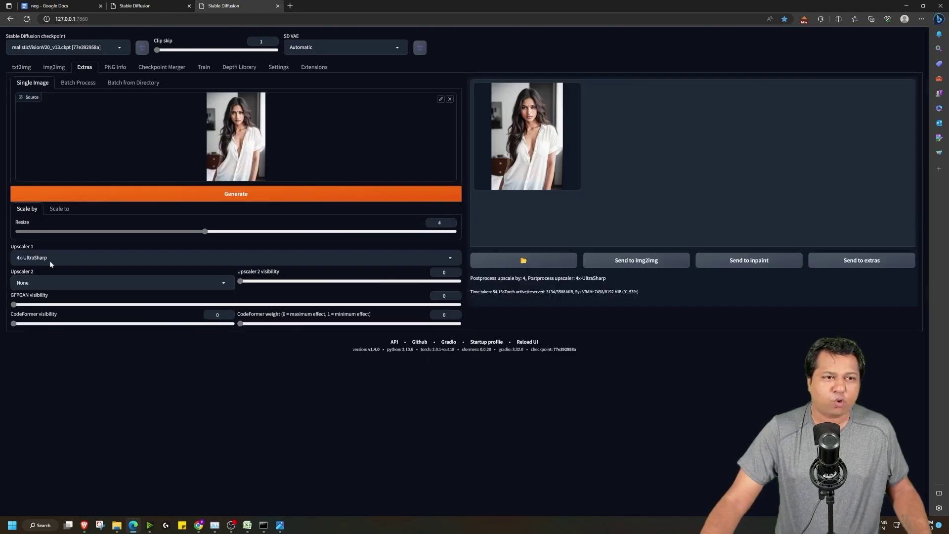
- Upscale the portrait in Extras with 4x-UltraSharp as Upscaler 1 and Resize set to 2
left_click(50, 260)
left_click(48, 297)
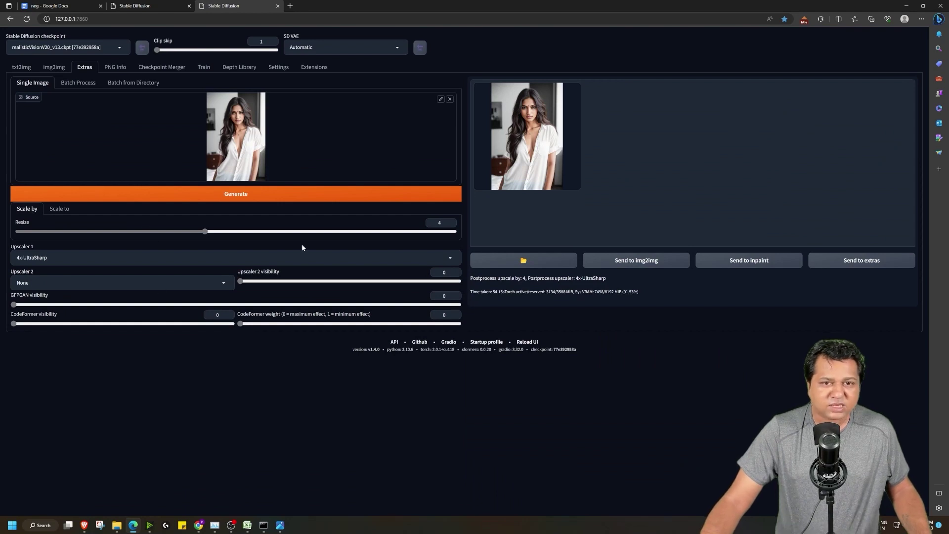
type("2")
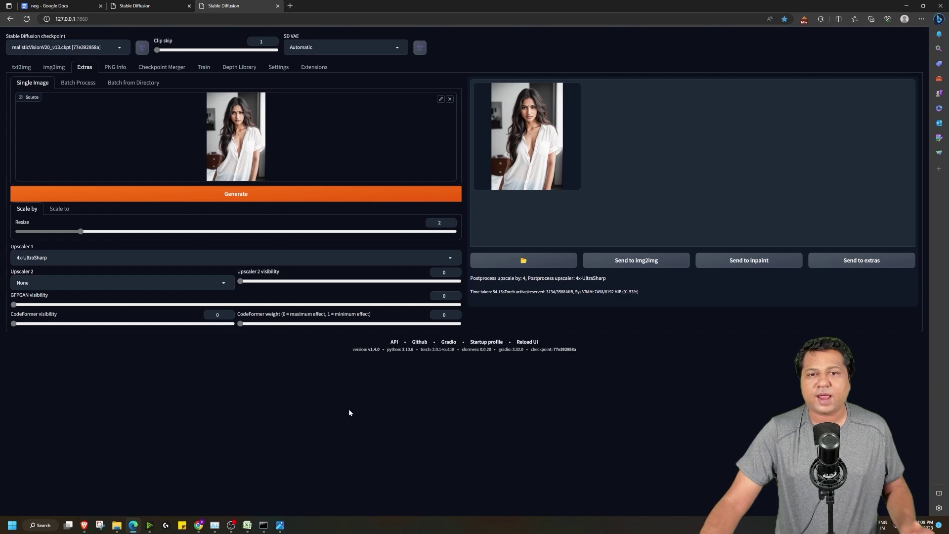
left_click(237, 200)
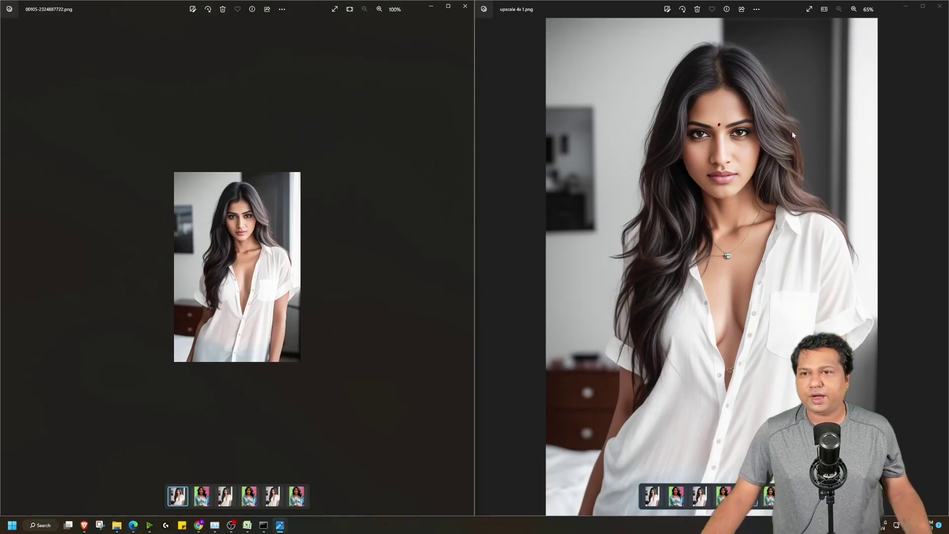
- Examine the face and hair detail of "upscale 4x 1.png" up close beside the original image
scroll(792, 131, "up", 5)
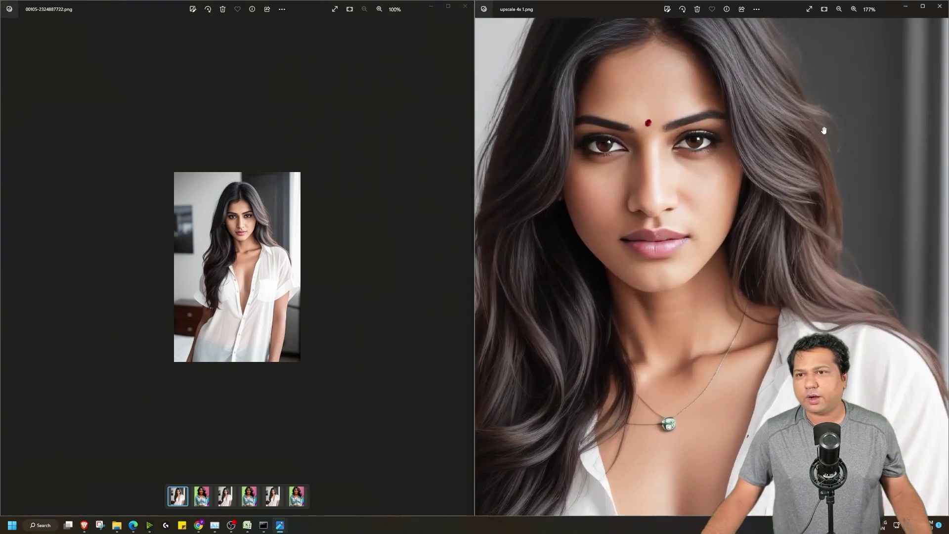
scroll(823, 130, "up", 5)
left_click_drag(758, 89, 787, 217)
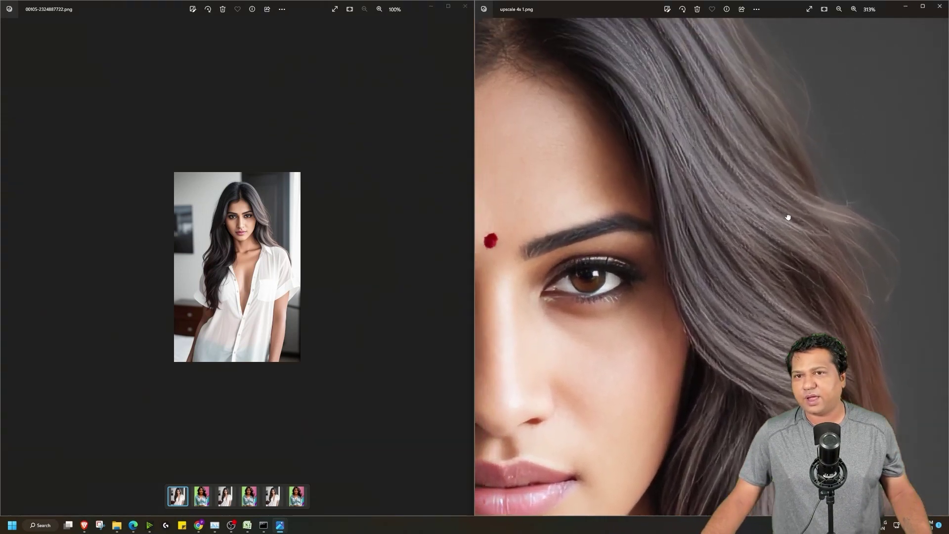
left_click_drag(747, 135, 730, 218)
left_click_drag(691, 190, 671, 137)
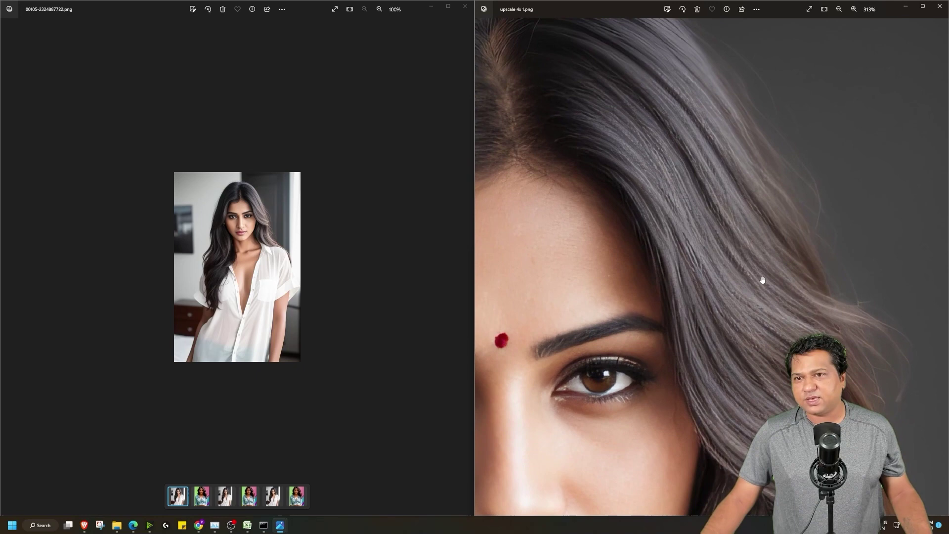
left_click_drag(762, 280, 784, 197)
left_click_drag(858, 269, 881, 91)
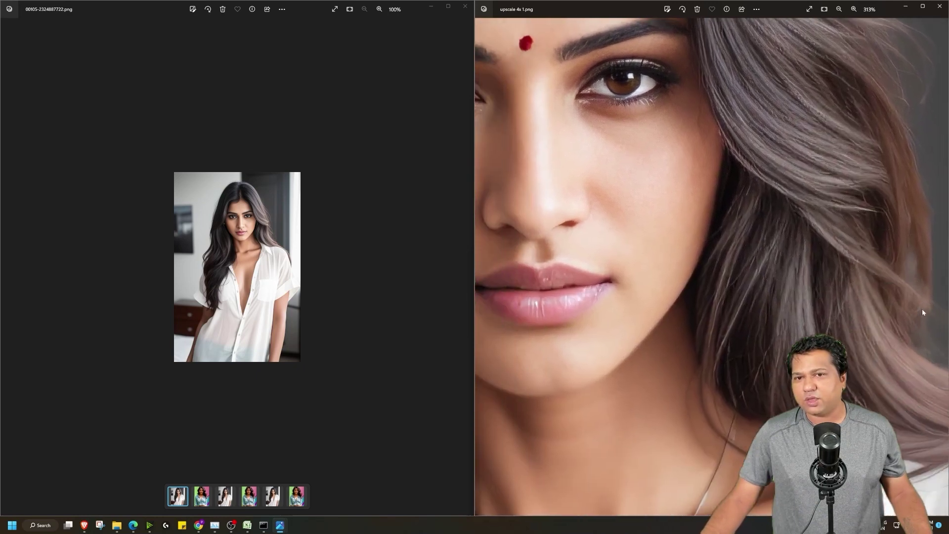
- Examine the eyes, skin, neck and necklace detail of "upscale 4x 1.png" up close
left_click_drag(596, 98, 760, 218)
scroll(675, 182, "up", 2)
scroll(675, 182, "up", 1)
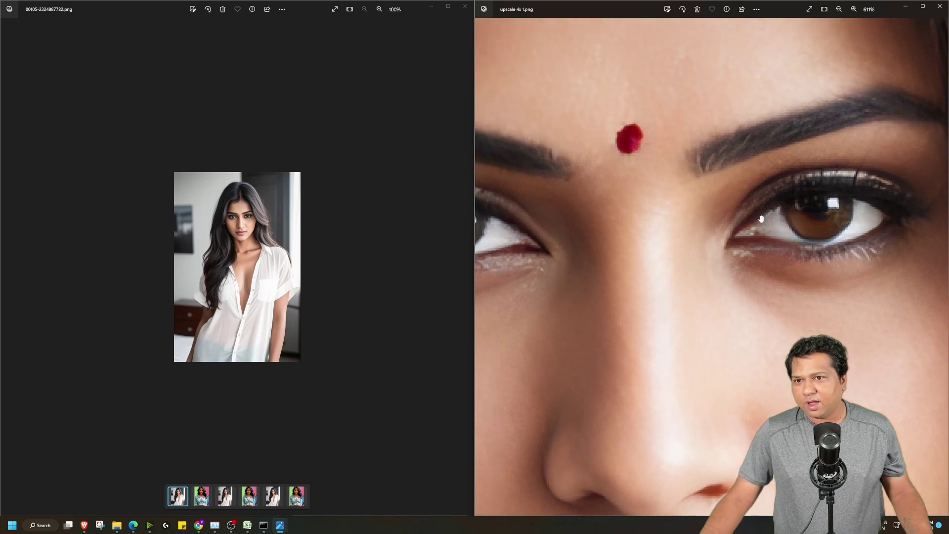
scroll(761, 218, "down", 1)
left_click_drag(754, 396, 683, 184)
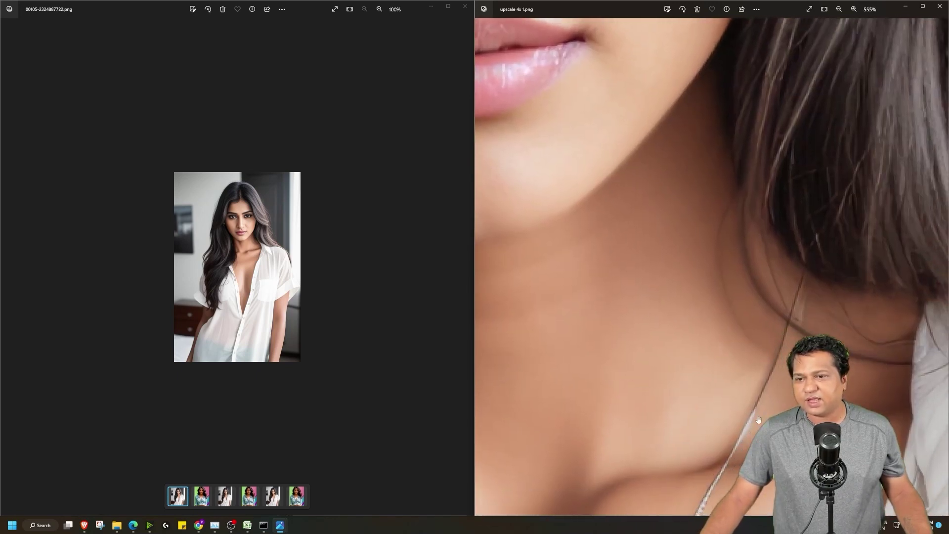
scroll(758, 414, "up", 1)
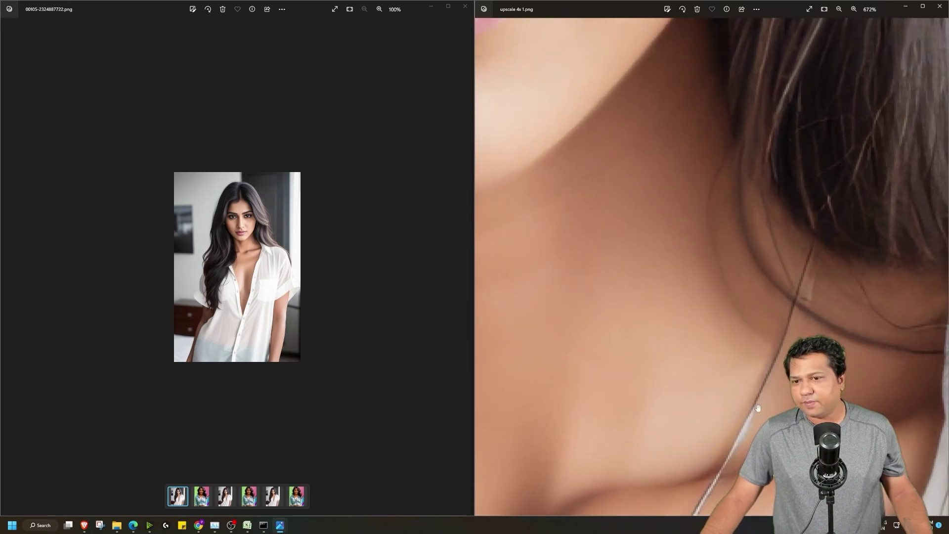
scroll(758, 409, "down", 5)
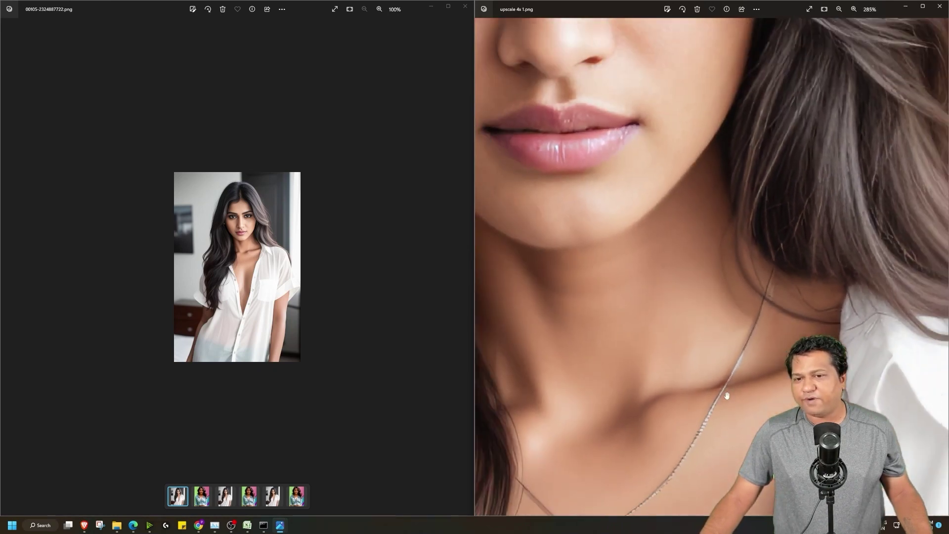
scroll(726, 395, "down", 2)
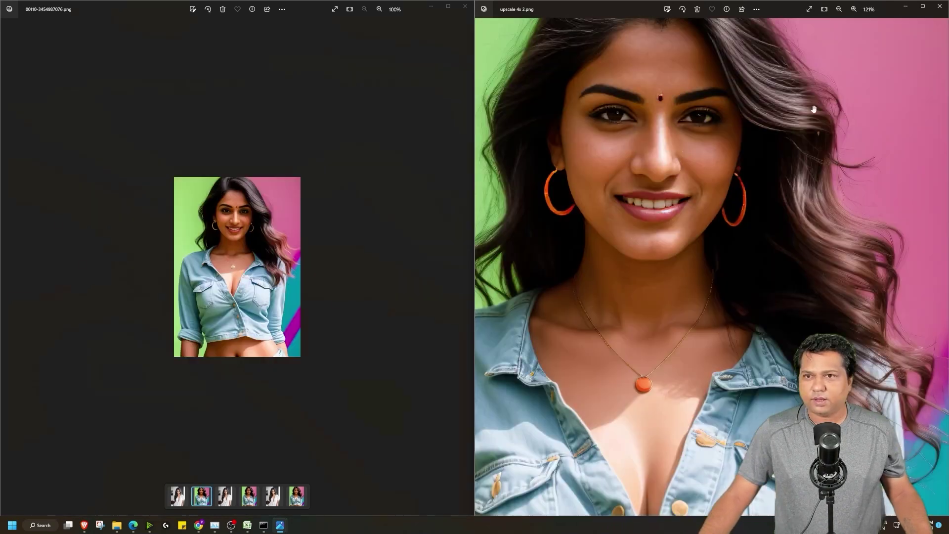
- Examine the hair and face detail of the denim-shirt portrait "upscale 4x 2.png" up close
scroll(761, 168, "up", 3)
scroll(777, 159, "up", 2)
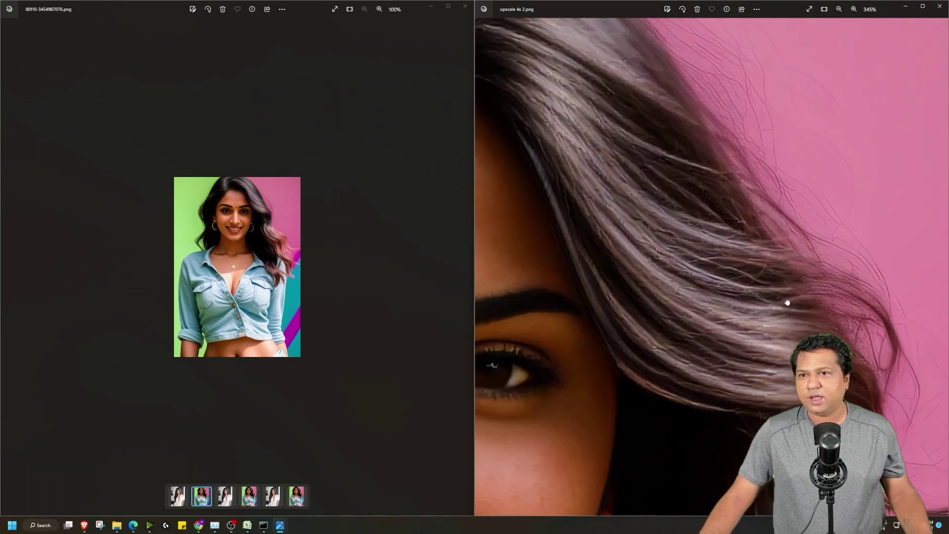
left_click_drag(788, 302, 665, 100)
left_click_drag(652, 227, 680, 224)
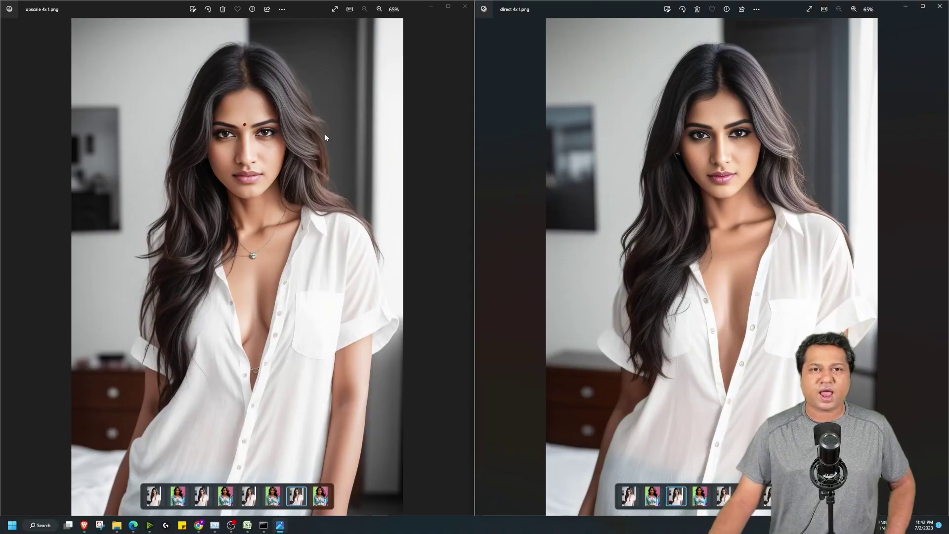
- Compare the hair strands of "upscale 4x 1.png" and "direct 4x 1.png" side by side at high magnification
scroll(325, 134, "up", 6)
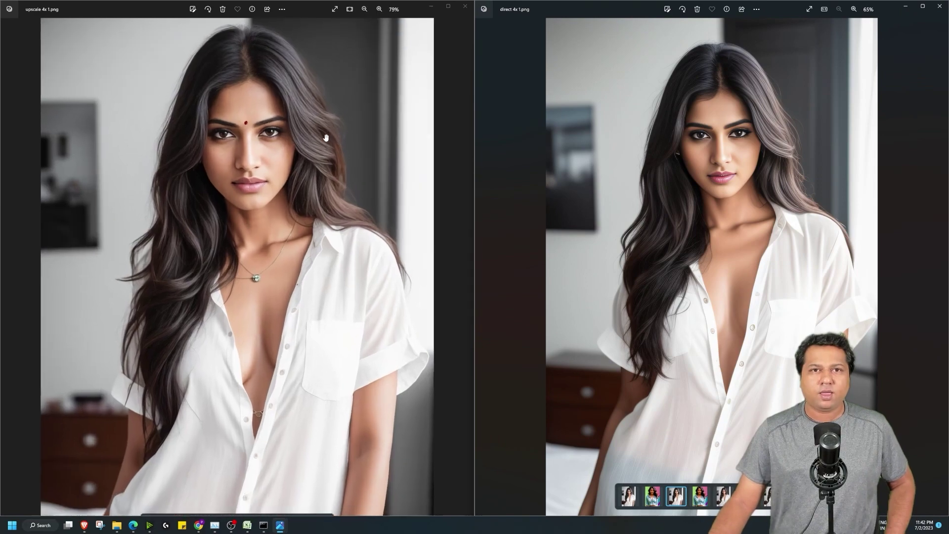
scroll(355, 135, "up", 8)
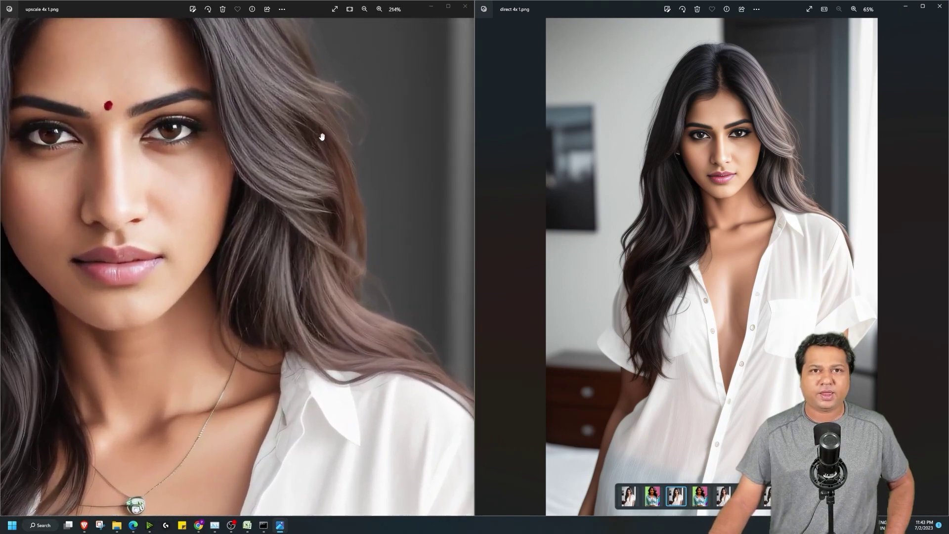
scroll(348, 140, "up", 5)
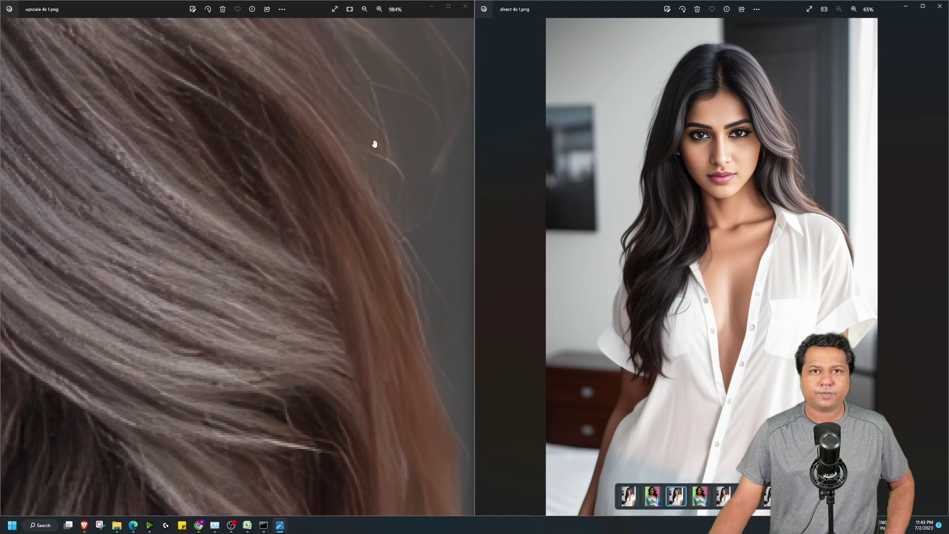
scroll(381, 162, "down", 3)
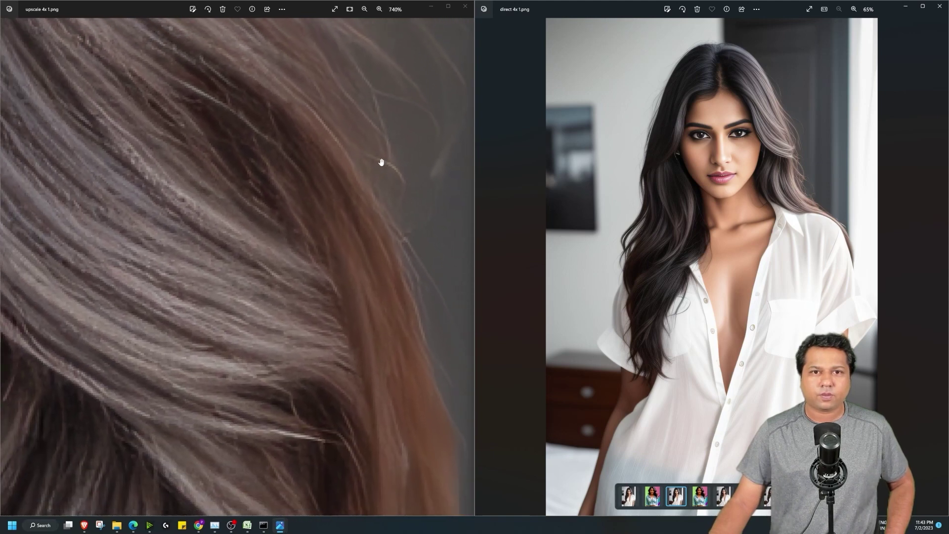
scroll(381, 162, "up", 2)
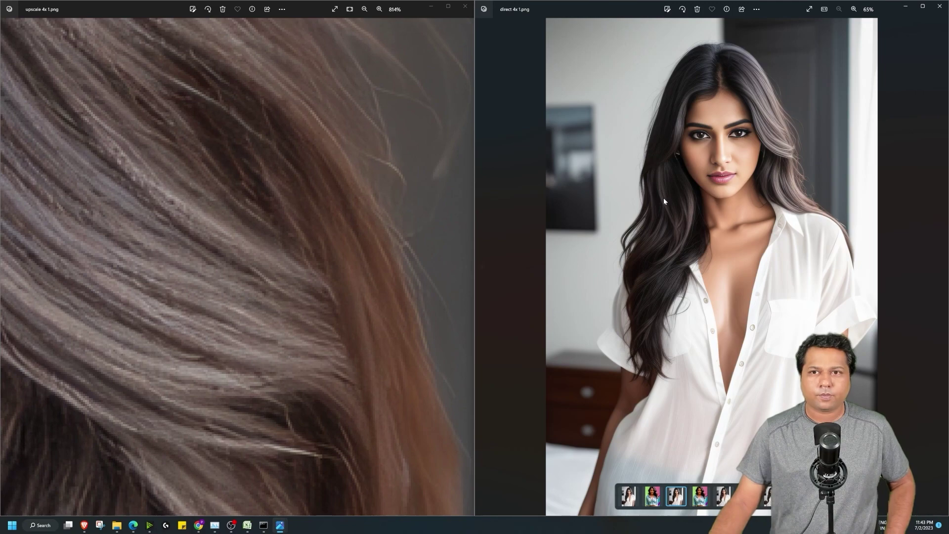
scroll(663, 200, "up", 3)
scroll(800, 142, "up", 4)
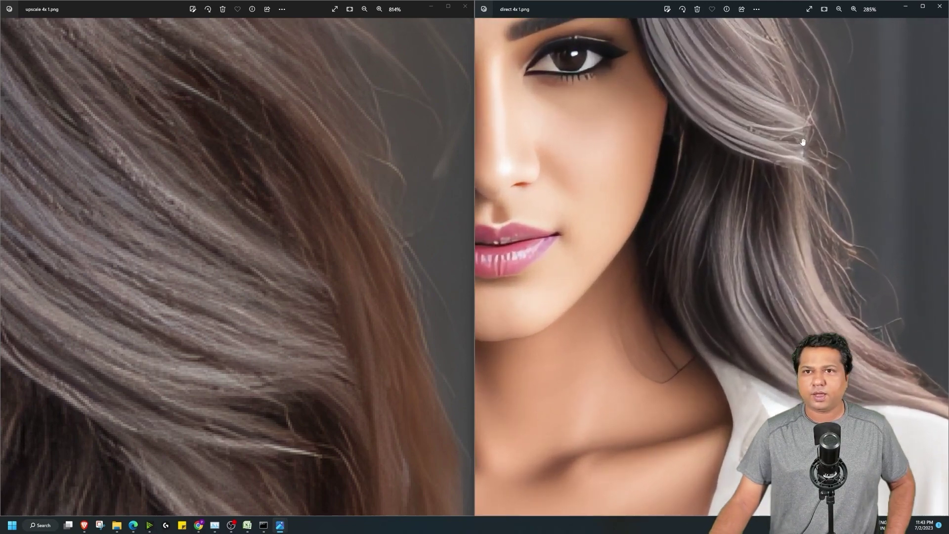
scroll(803, 142, "up", 4)
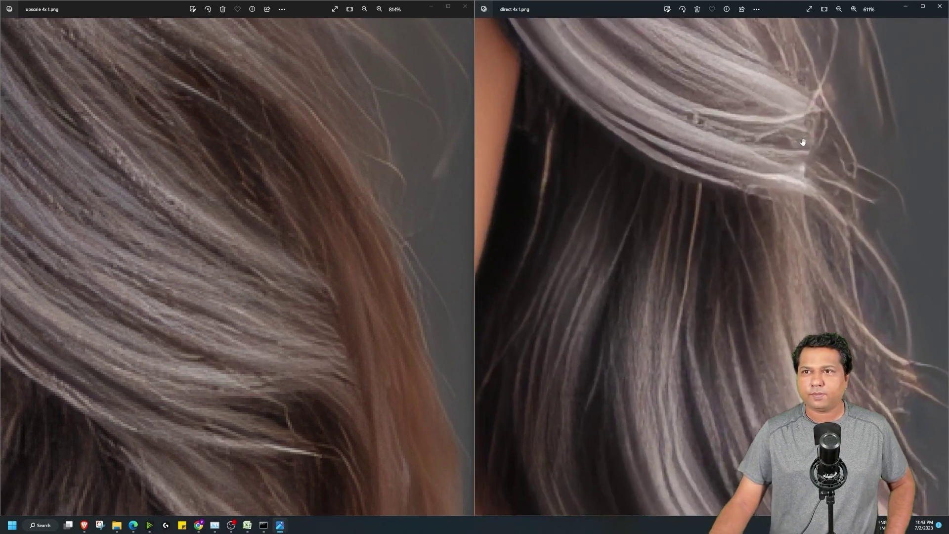
scroll(802, 142, "up", 2)
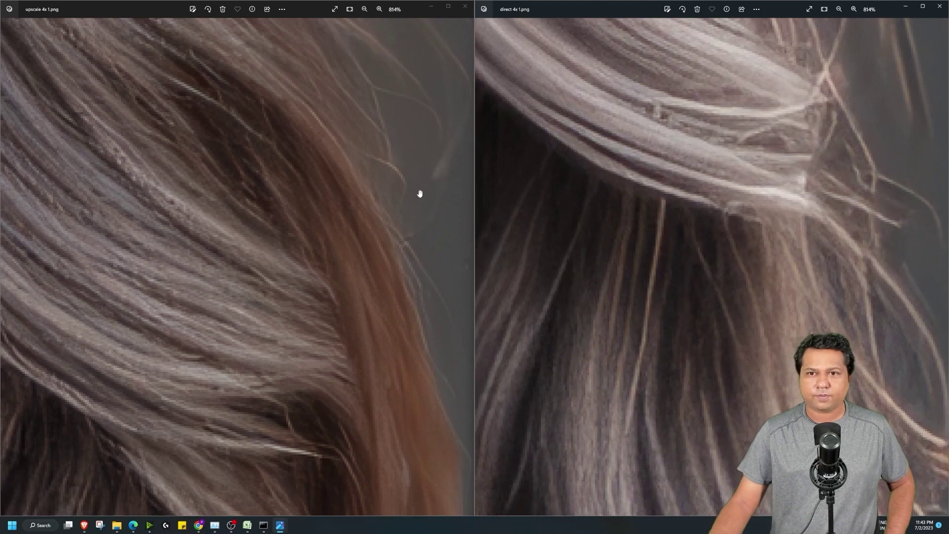
left_click_drag(204, 162, 172, 162)
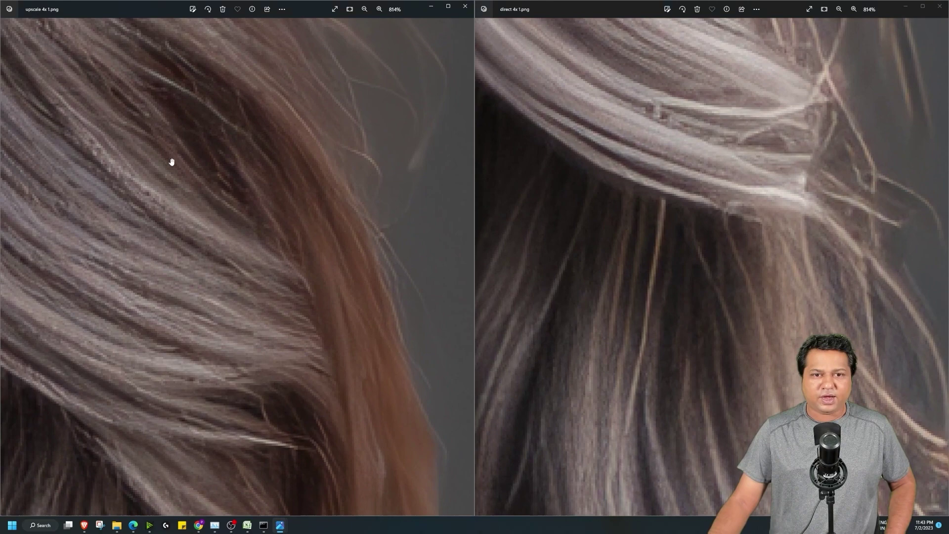
left_click_drag(189, 319, 262, 492)
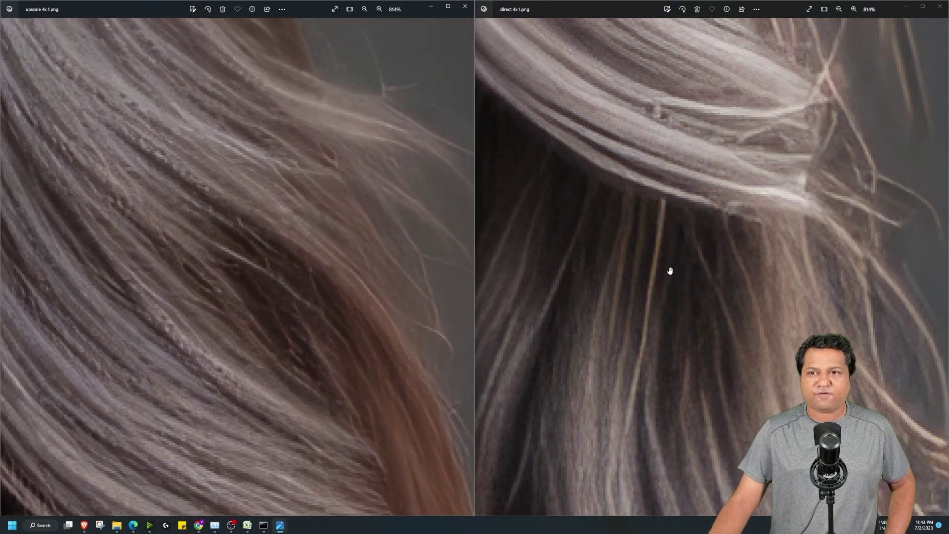
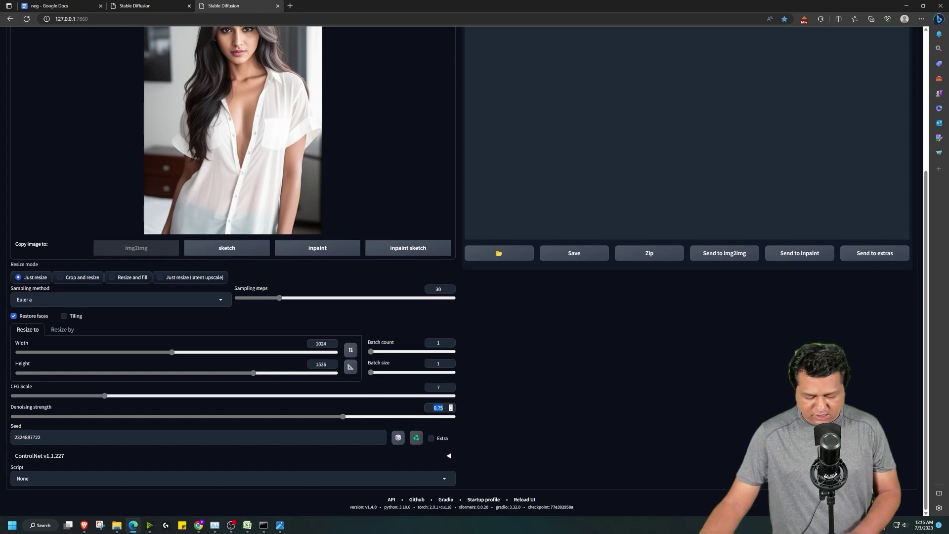
- Set the img2img denoising strength to 0.5 and generate the white-shirt portrait
type("0.5")
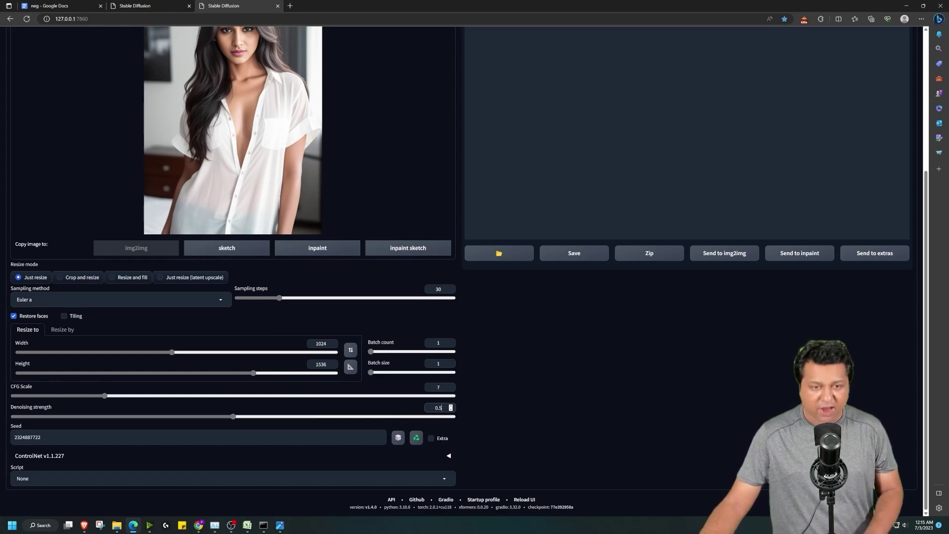
scroll(830, 98, "up", 4)
left_click(829, 98)
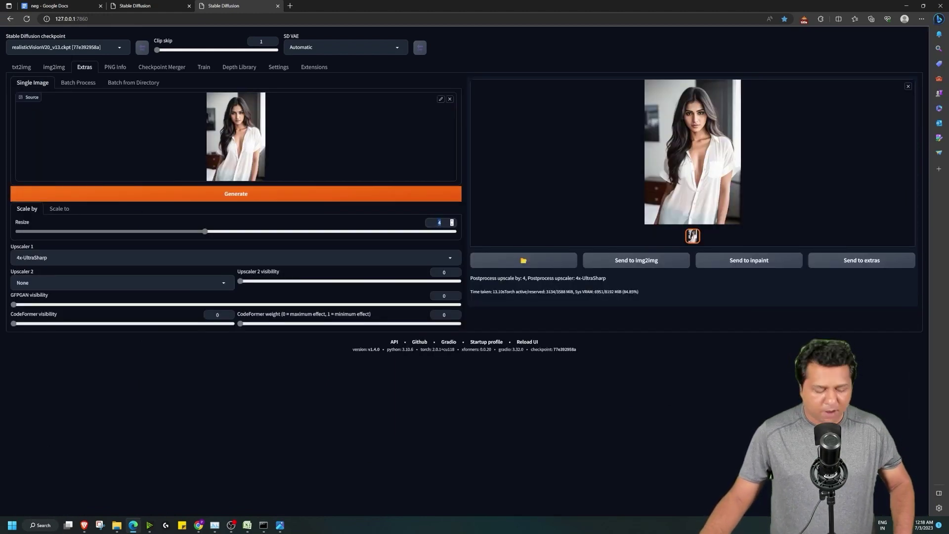
- Set Resize to 2 in Extras and upscale the white-shirt portrait with 4x-UltraSharp
type("2")
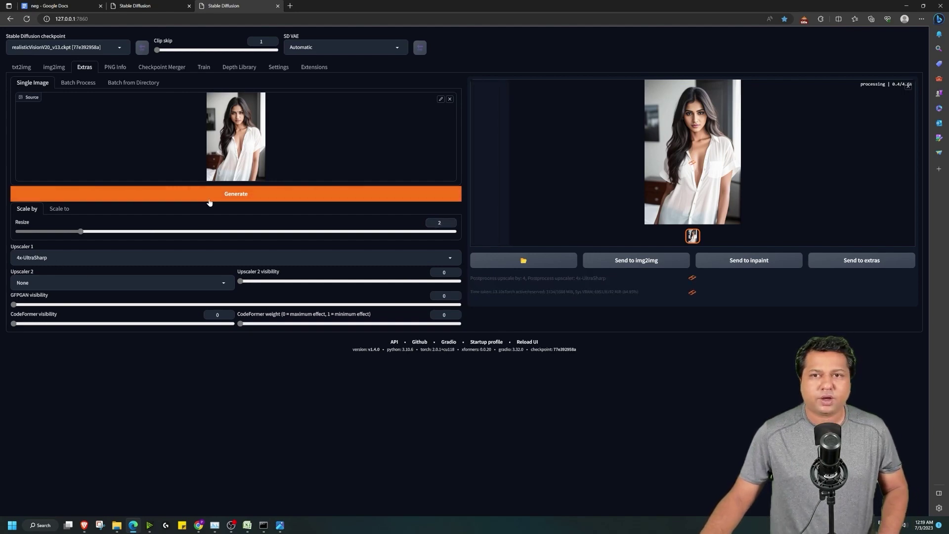
left_click(209, 200)
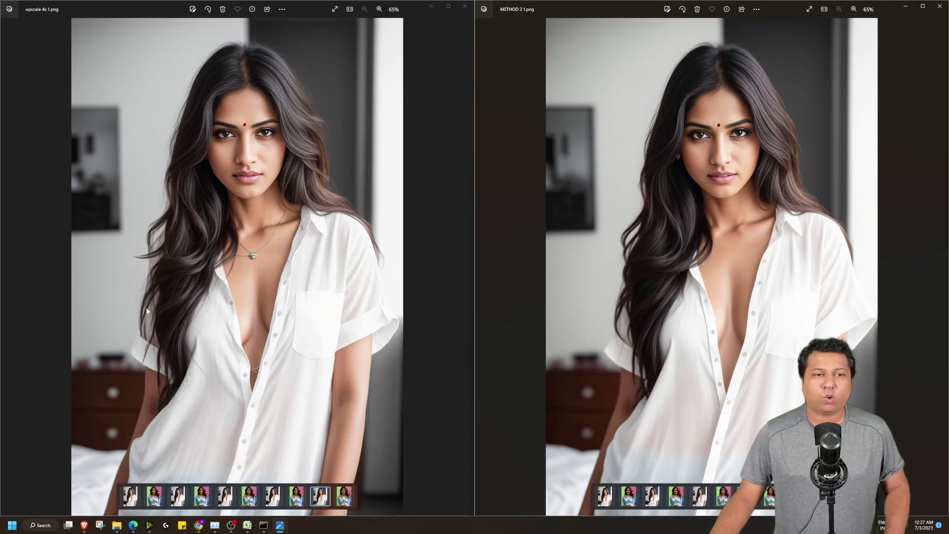
- Compare the white-shirt and denim-shirt "upscale 4x" portraits with their "METHOD 2" versions up close
scroll(147, 310, "up", 5)
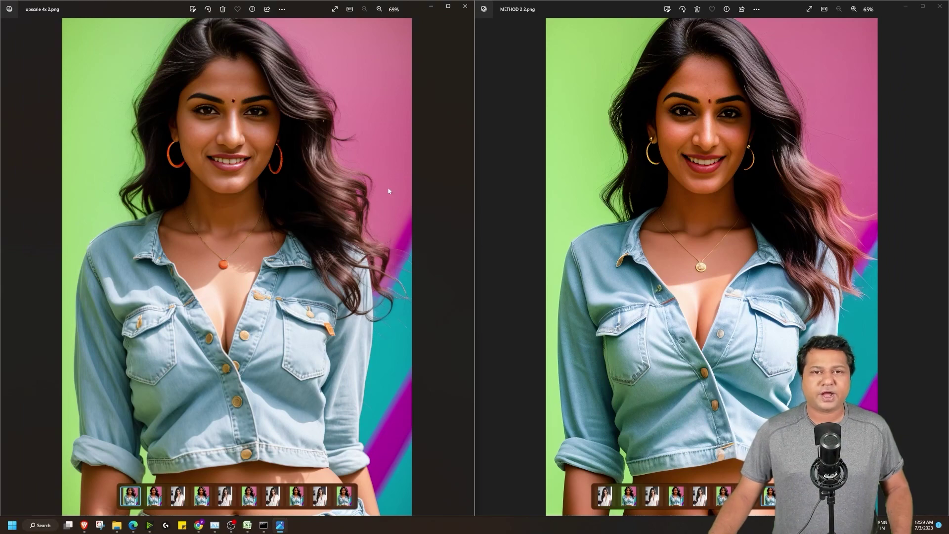
scroll(368, 213, "up", 4)
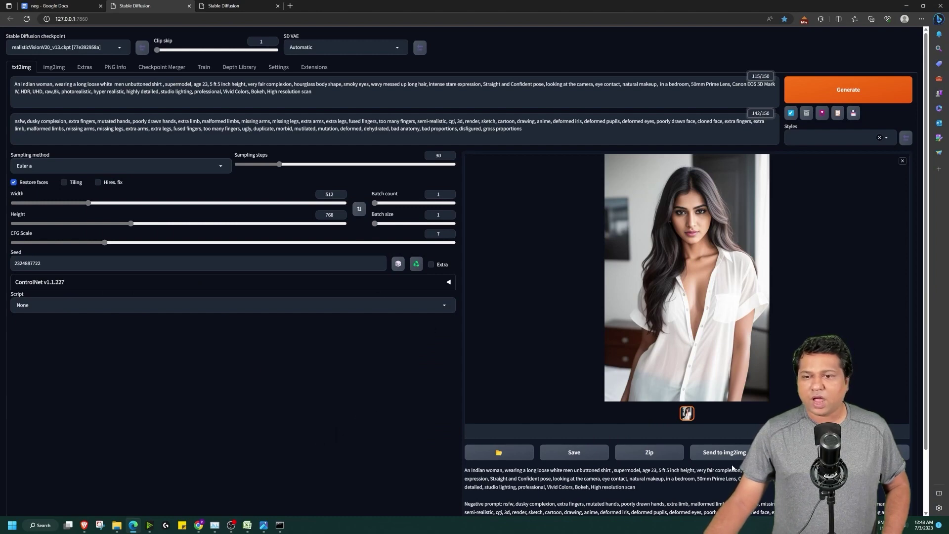
- Send the generated 512 x 768 white-shirt portrait to img2img and set its denoising strength to 0.1
left_click(725, 452)
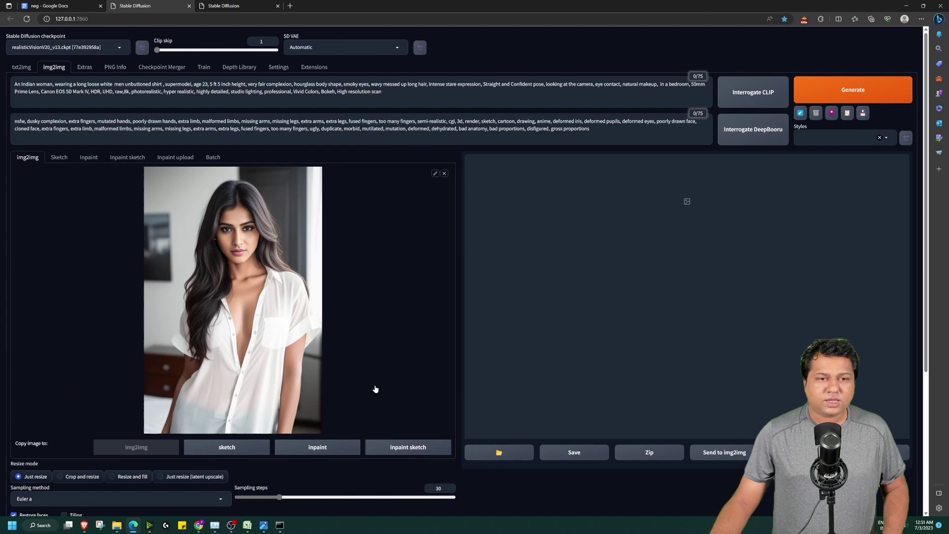
scroll(375, 389, "down", 4)
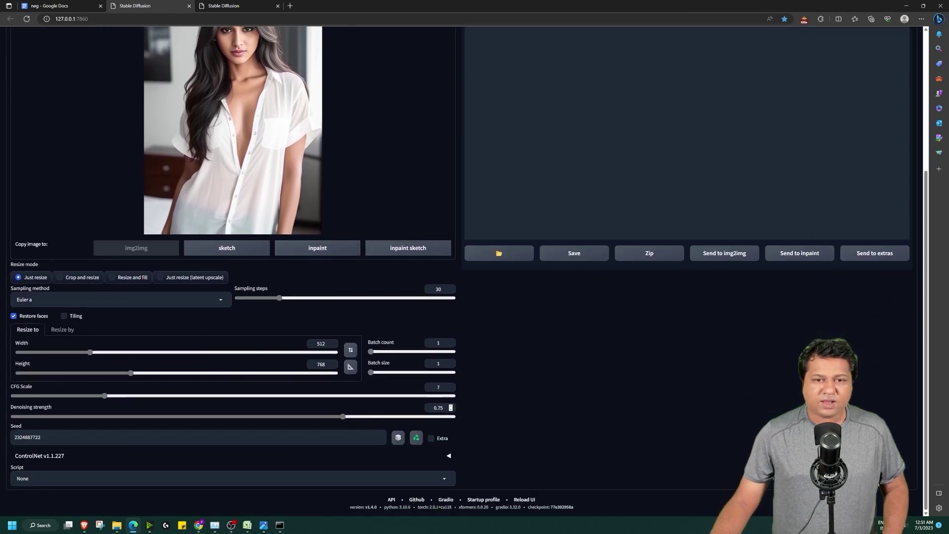
double_click(438, 408)
type("0.1")
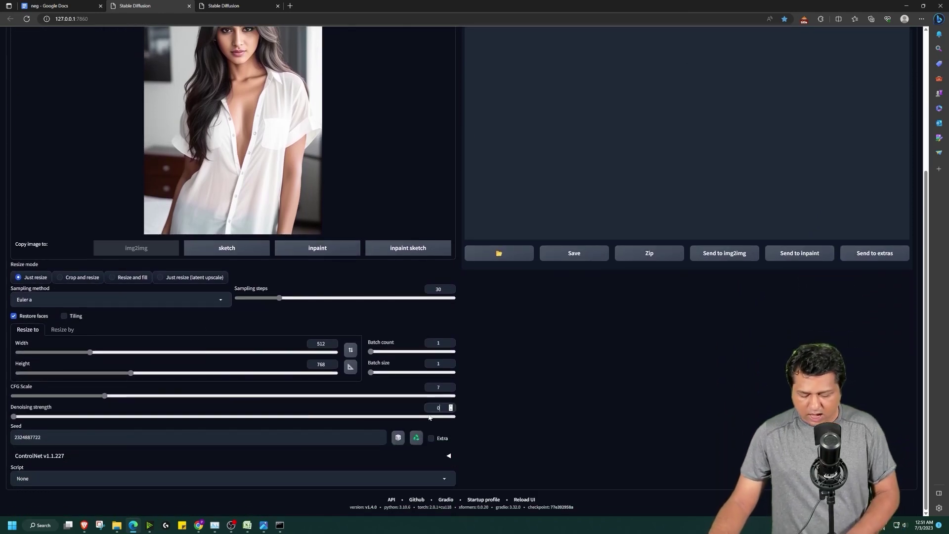
left_click(247, 405)
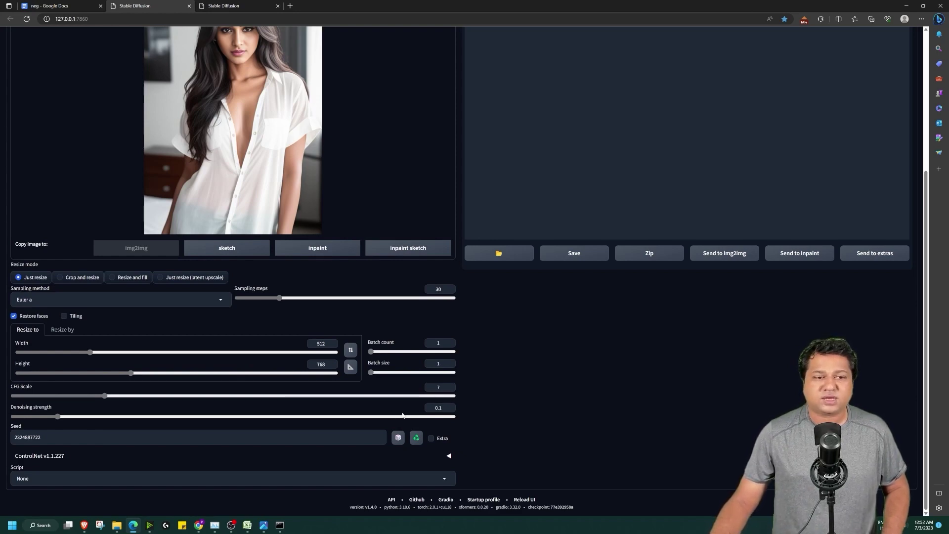
- Open the ControlNet settings, load the white-shirt portrait into Unit 0, and turn on Enable and Pixel Perfect
left_click(420, 455)
scroll(240, 363, "down", 5)
scroll(230, 346, "up", 7)
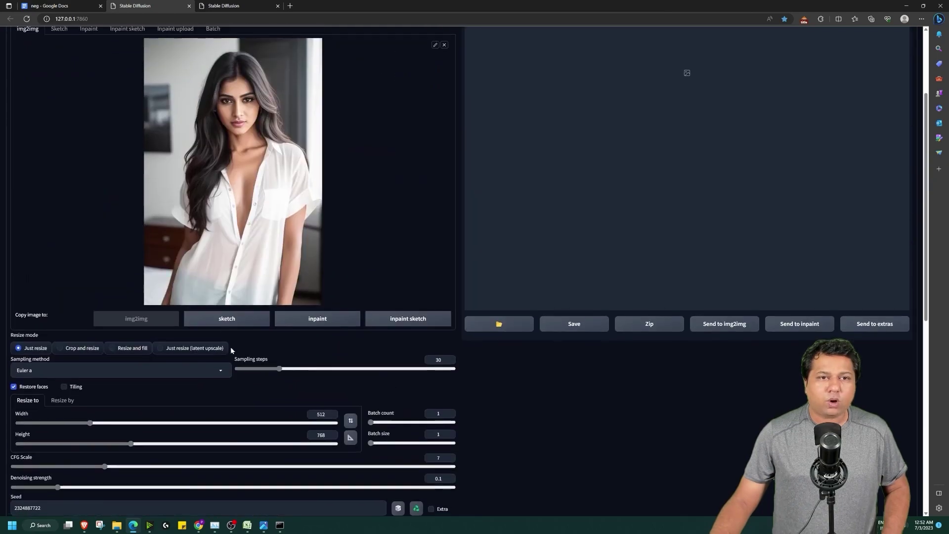
scroll(240, 208, "down", 8)
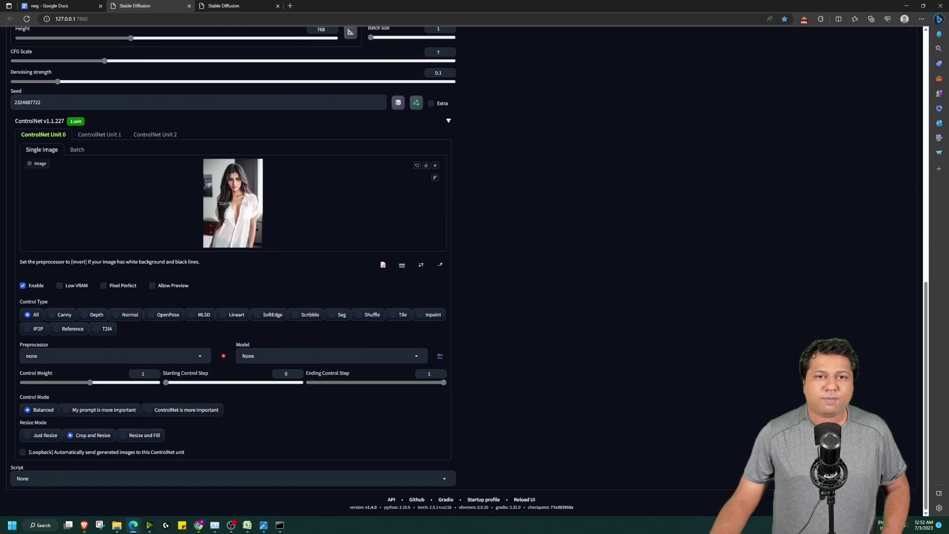
left_click(104, 286)
scroll(89, 329, "down", 1)
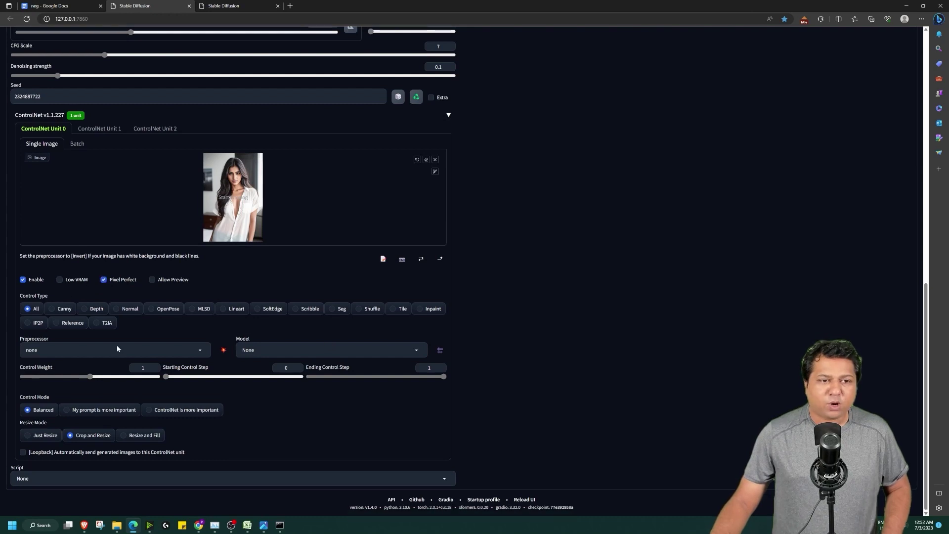
- Set the ControlNet control type to Tile with the control_v11f1e_sd15_tile model
left_click(395, 309)
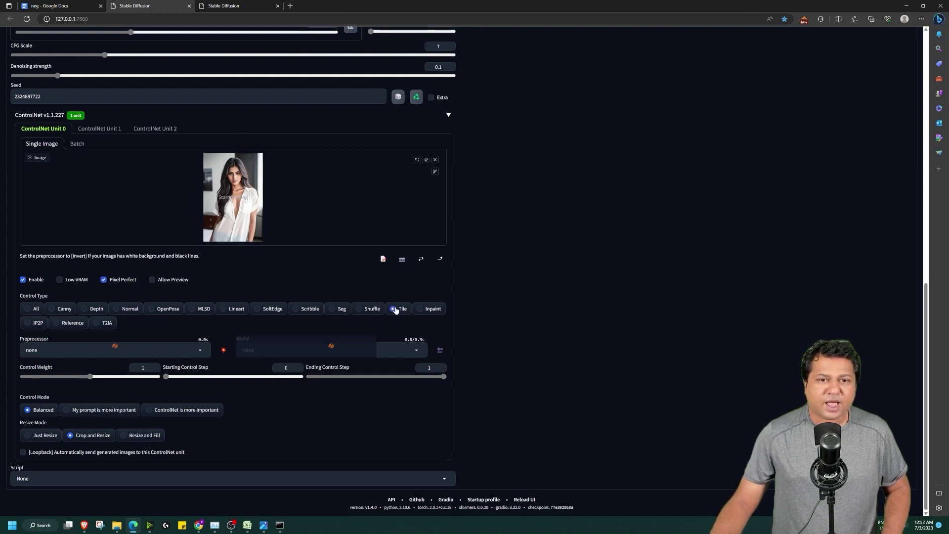
left_click(239, 349)
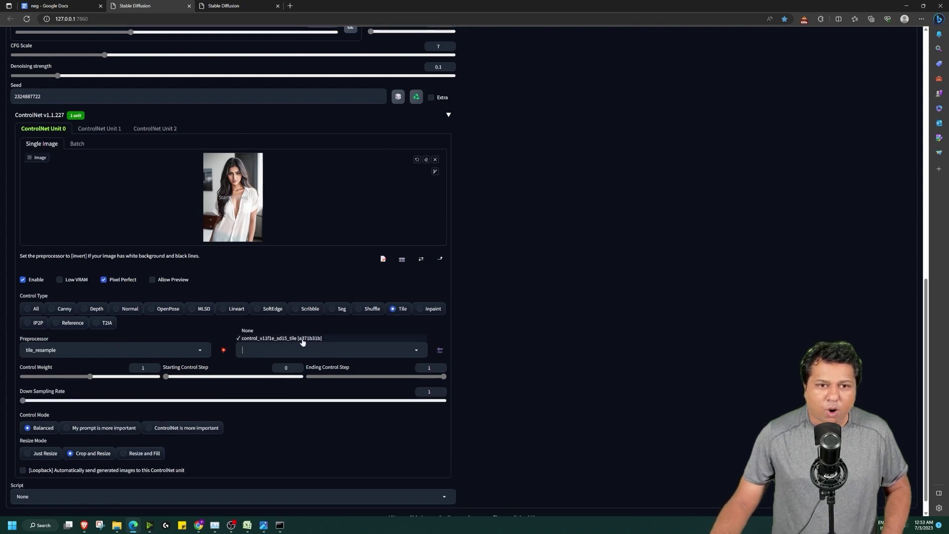
left_click(273, 338)
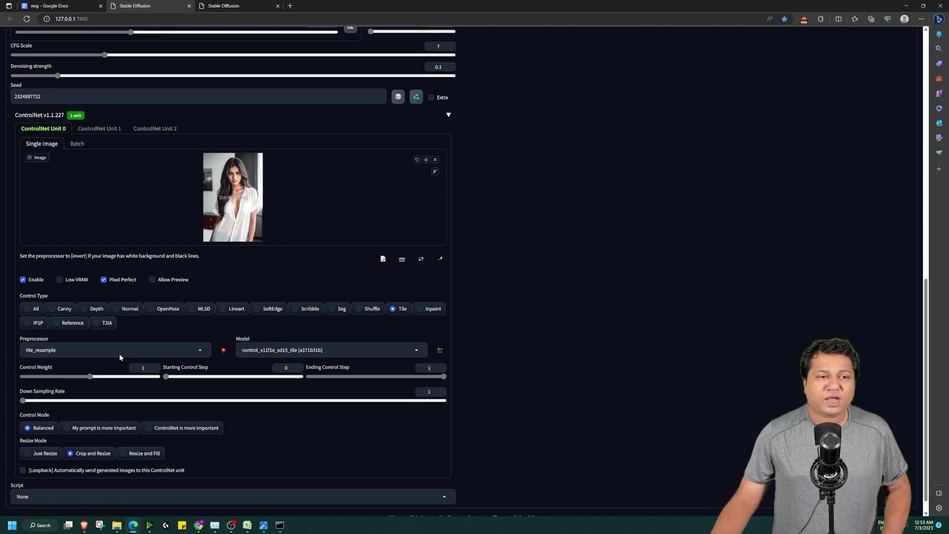
scroll(200, 332, "up", 10)
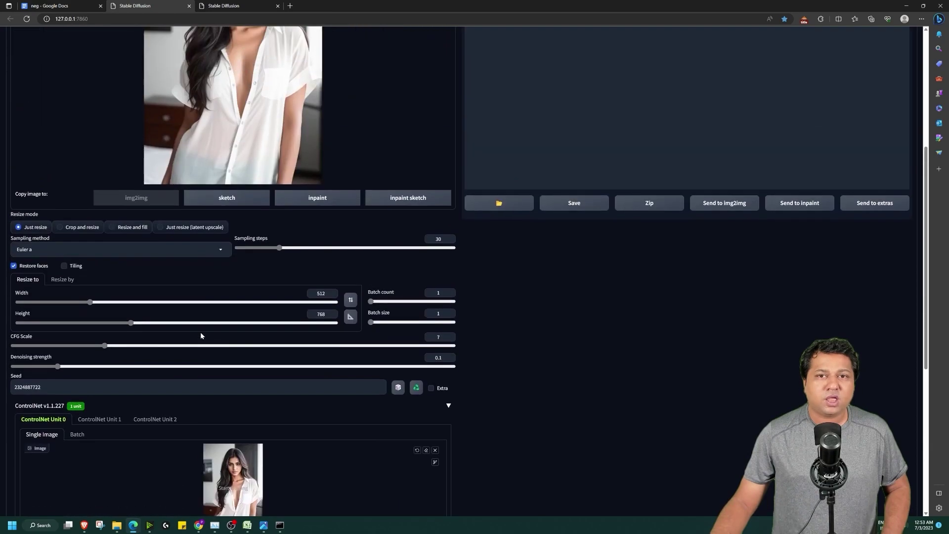
- Check the installed extensions for updates, then apply the sd-webui-controlnet update with a UI restart
scroll(200, 335, "down", 2)
scroll(222, 271, "up", 2)
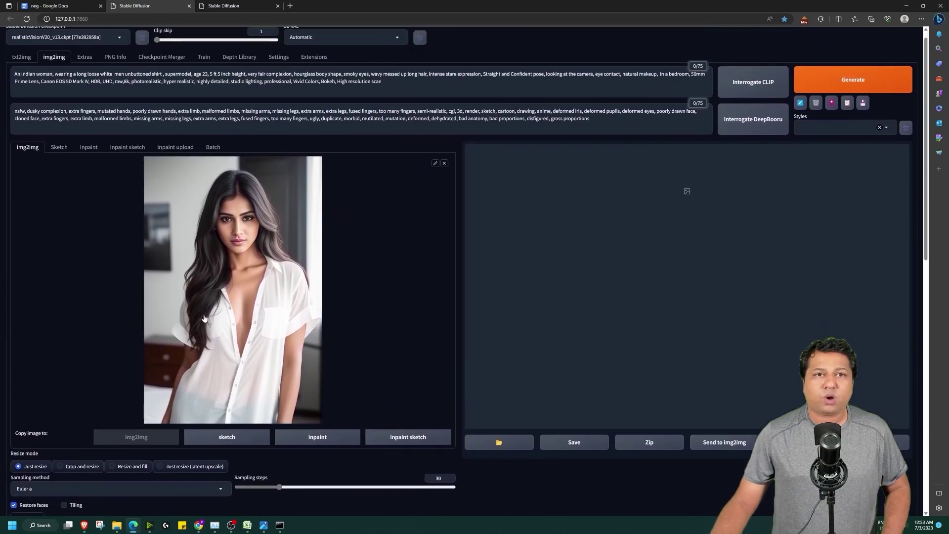
left_click(314, 67)
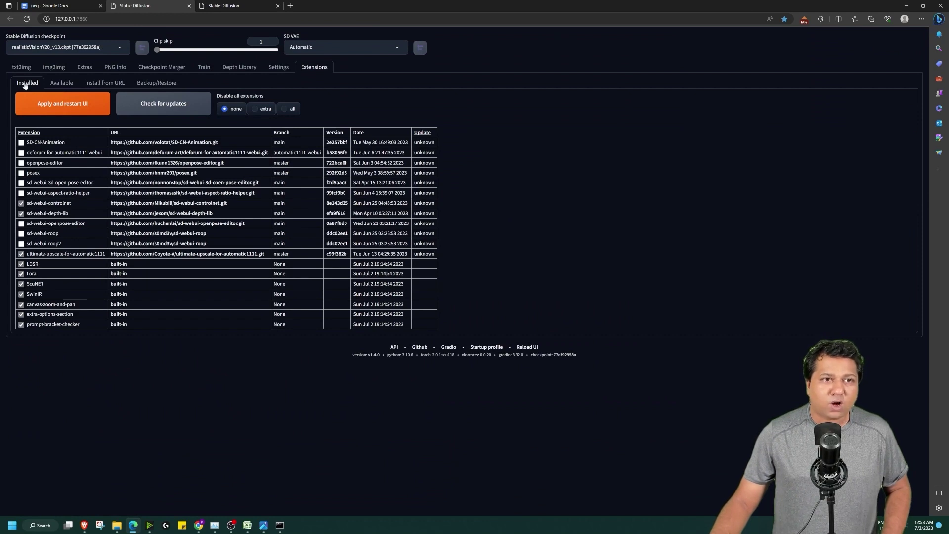
left_click(157, 104)
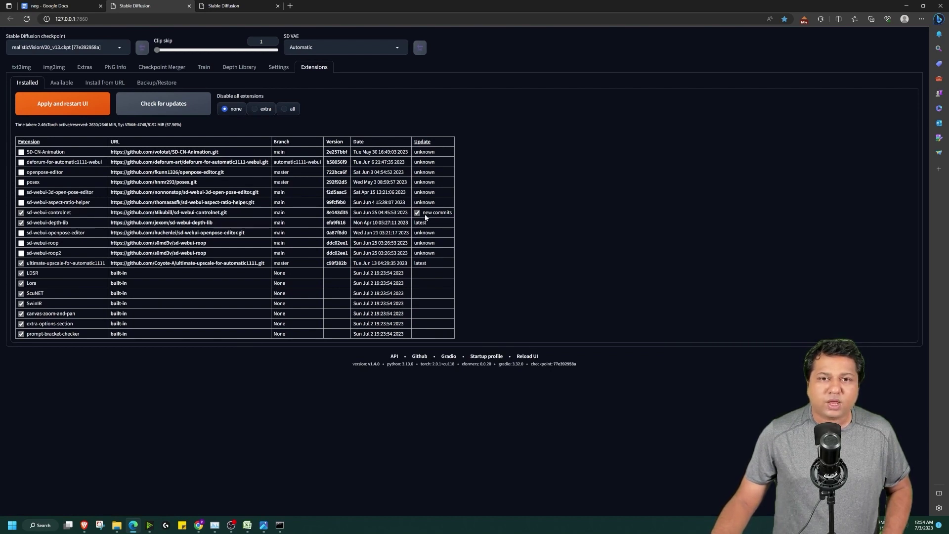
left_click(80, 113)
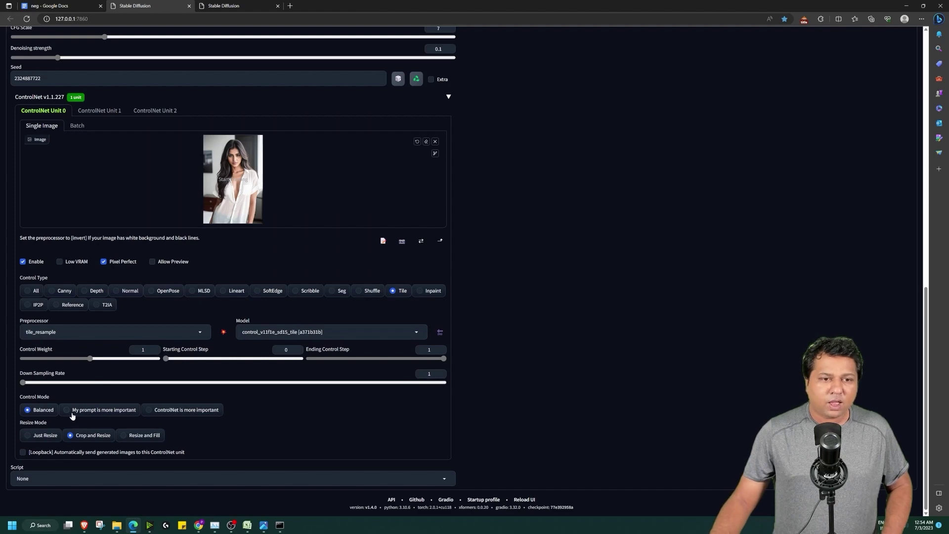
- Set the ControlNet control mode to "ControlNet is more important" and choose the Ultimate SD upscale script
left_click(149, 411)
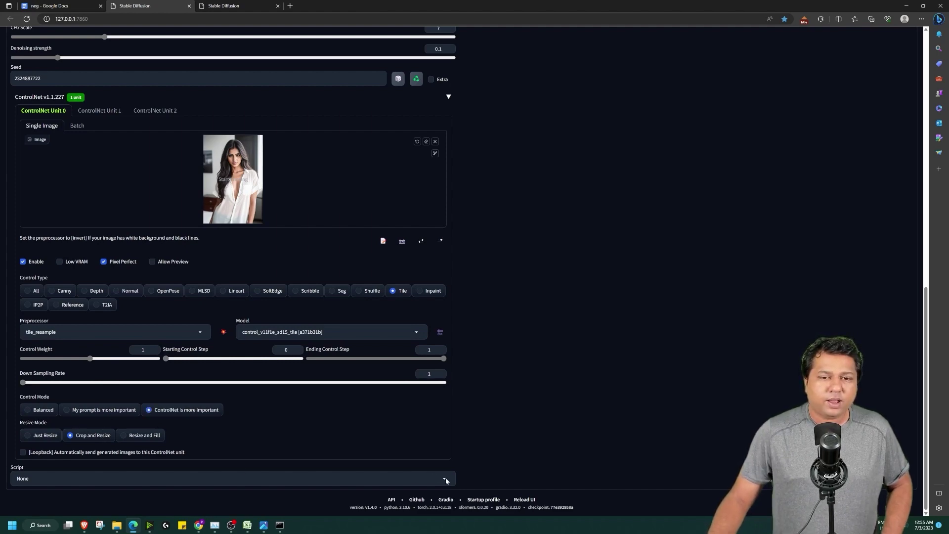
left_click(421, 478)
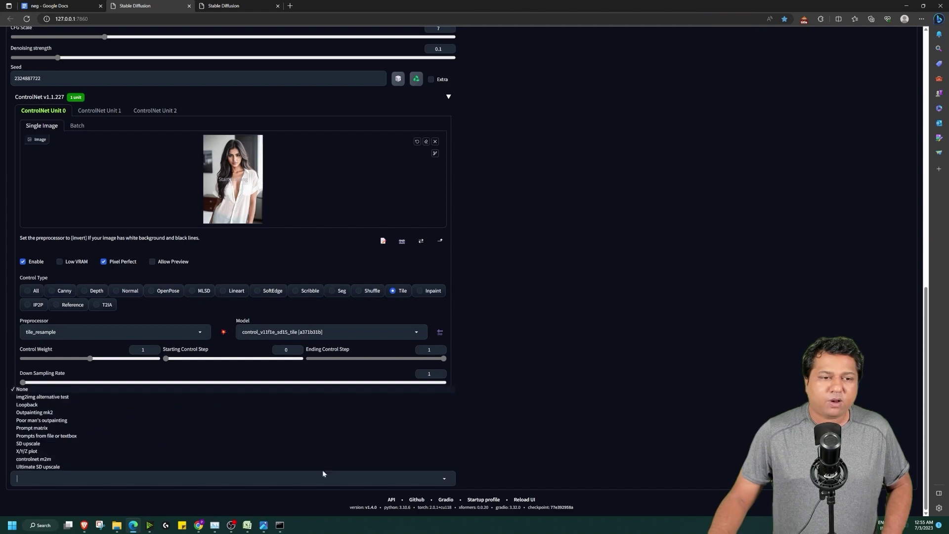
left_click(59, 470)
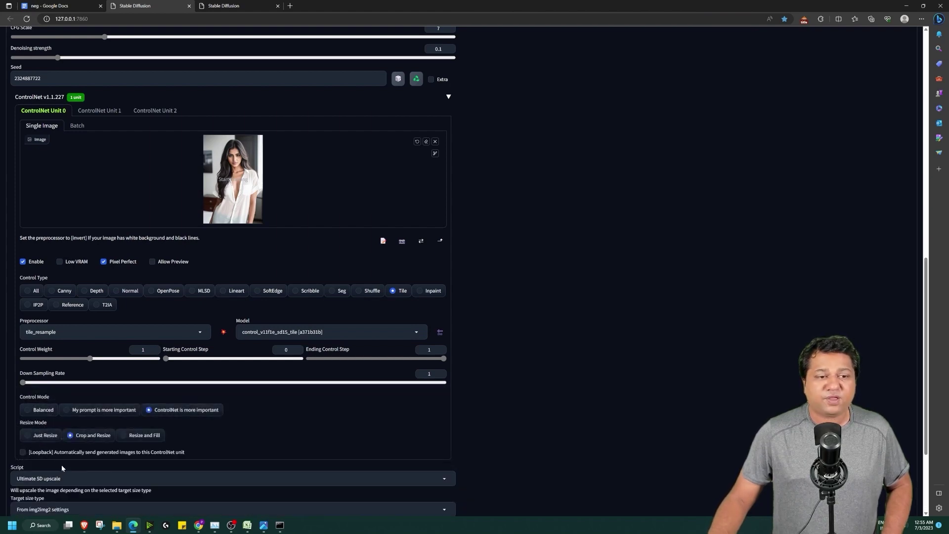
- Set the Ultimate SD upscale target size type to "Scale from image size" and check the img2img width and height
scroll(61, 464, "down", 3)
left_click(42, 373)
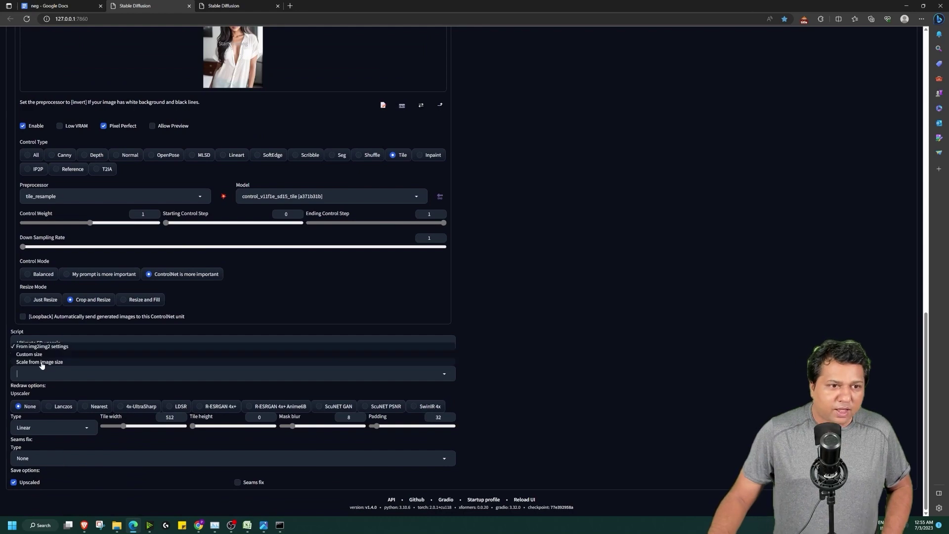
left_click(41, 363)
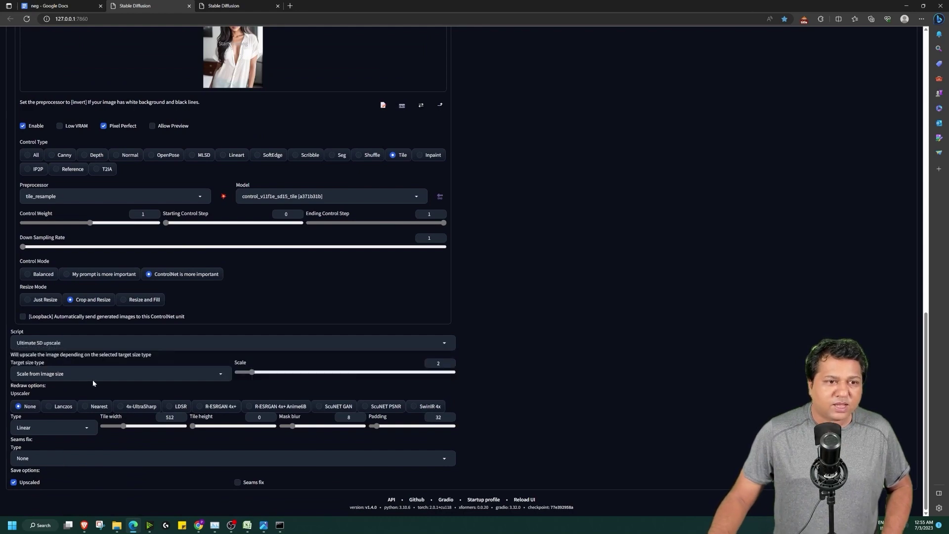
scroll(150, 377, "up", 6)
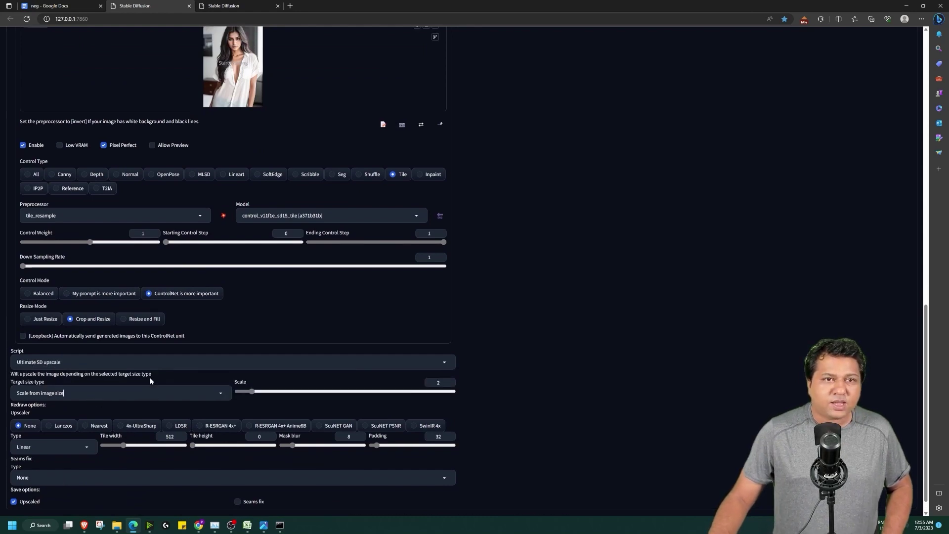
scroll(149, 378, "up", 4)
scroll(190, 339, "down", 8)
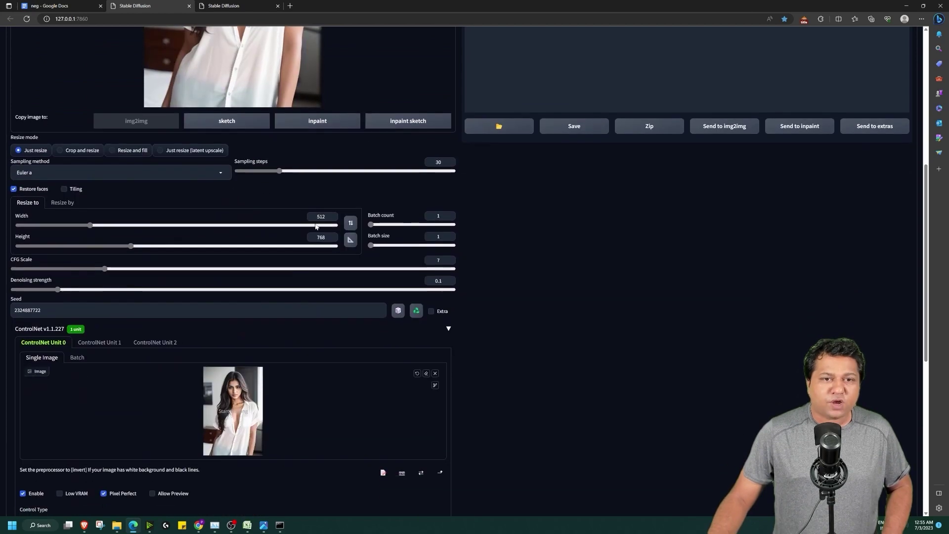
scroll(190, 339, "down", 2)
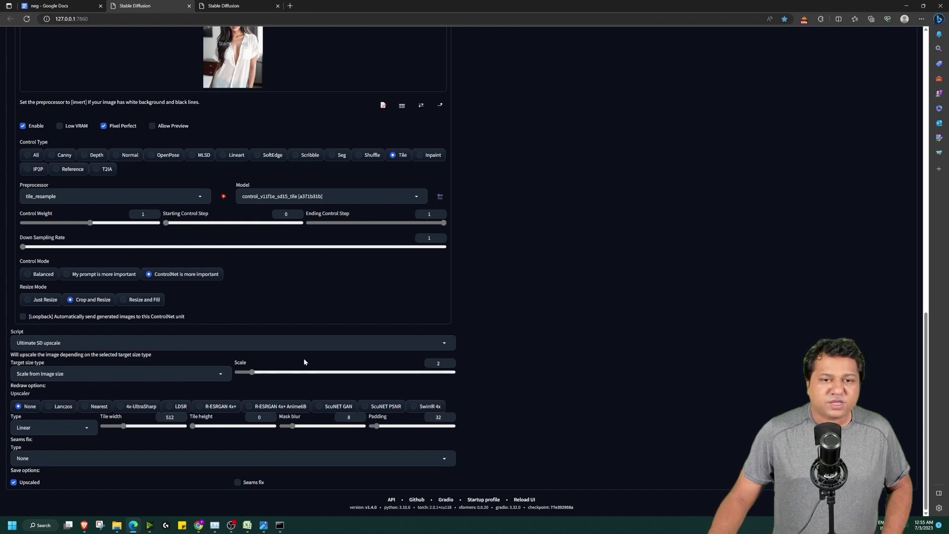
- Select the 4x-UltraSharp upscaler with the Linear redraw type and generate the upscaled white-shirt portrait
left_click(123, 406)
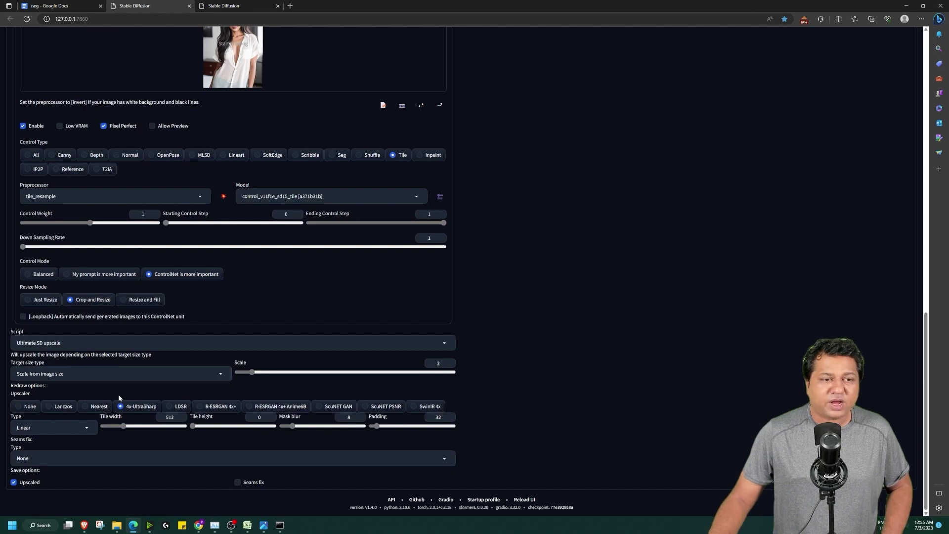
left_click(78, 432)
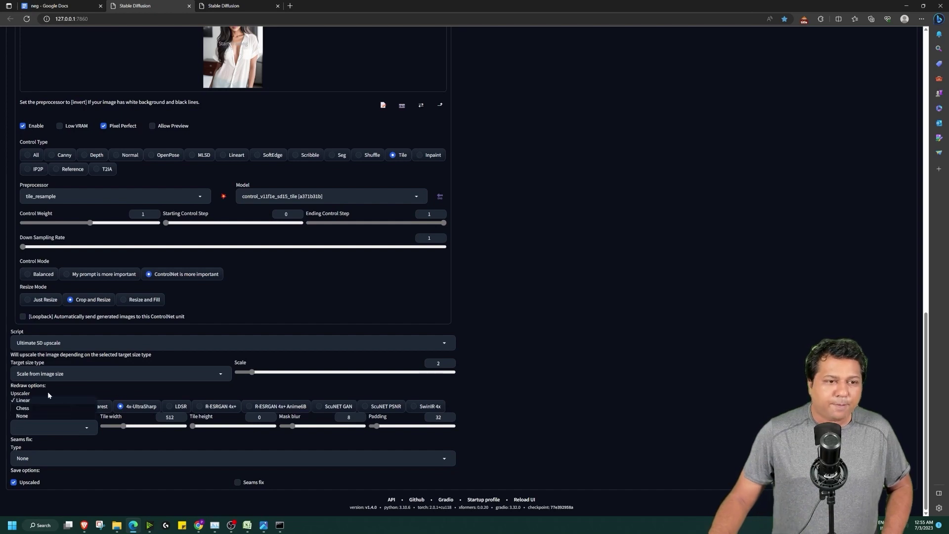
left_click(84, 445)
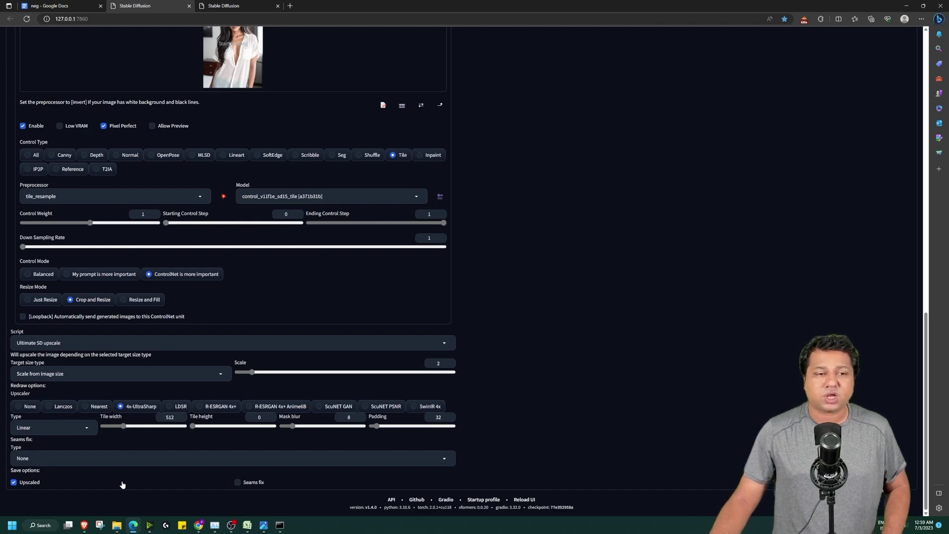
scroll(122, 484, "up", 20)
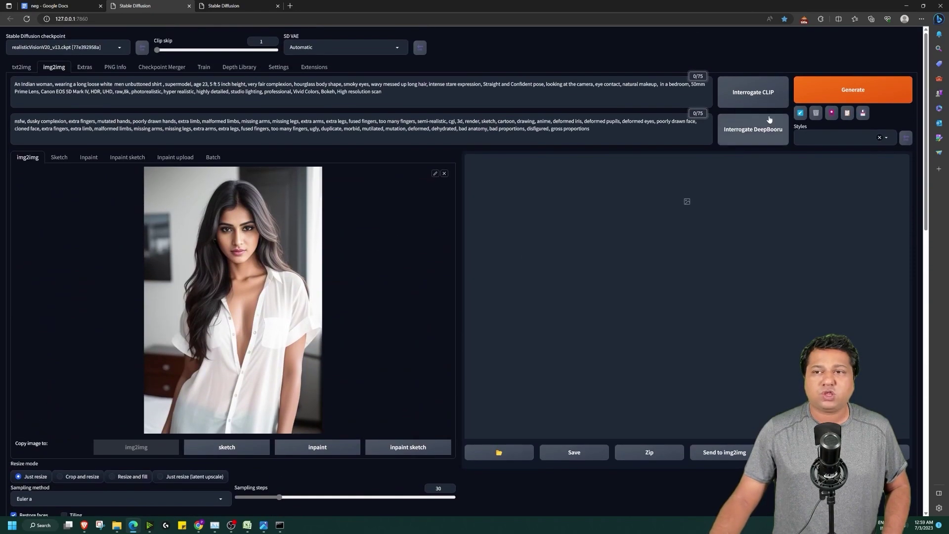
left_click(816, 94)
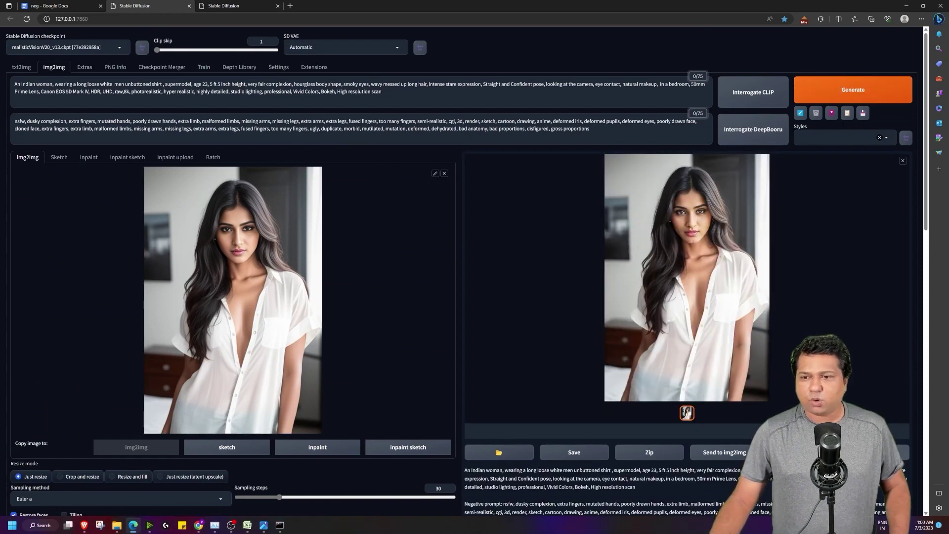
- Send the generated portrait to Extras and upscale it by 2 with 4x-UltraSharp
left_click(874, 452)
left_click(30, 257)
left_click(28, 296)
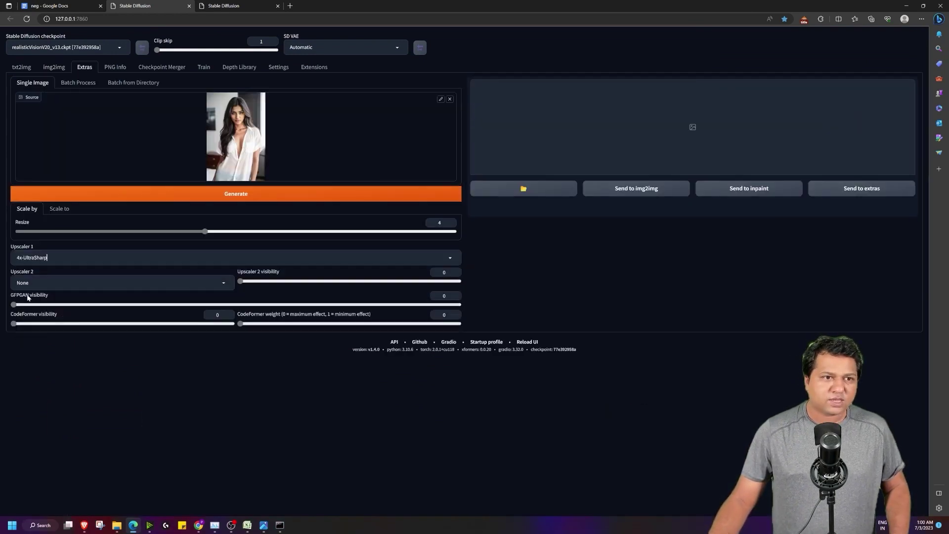
double_click(439, 223)
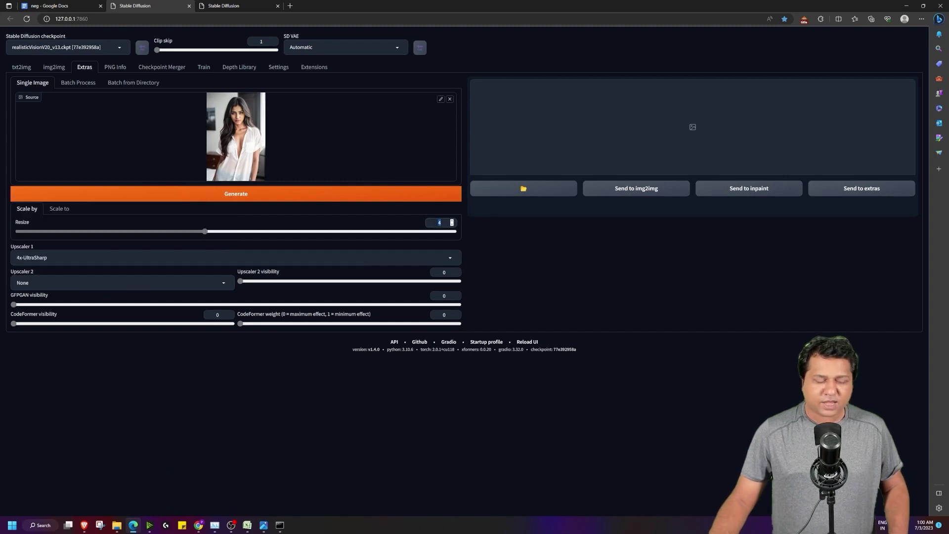
type("2")
left_click(237, 197)
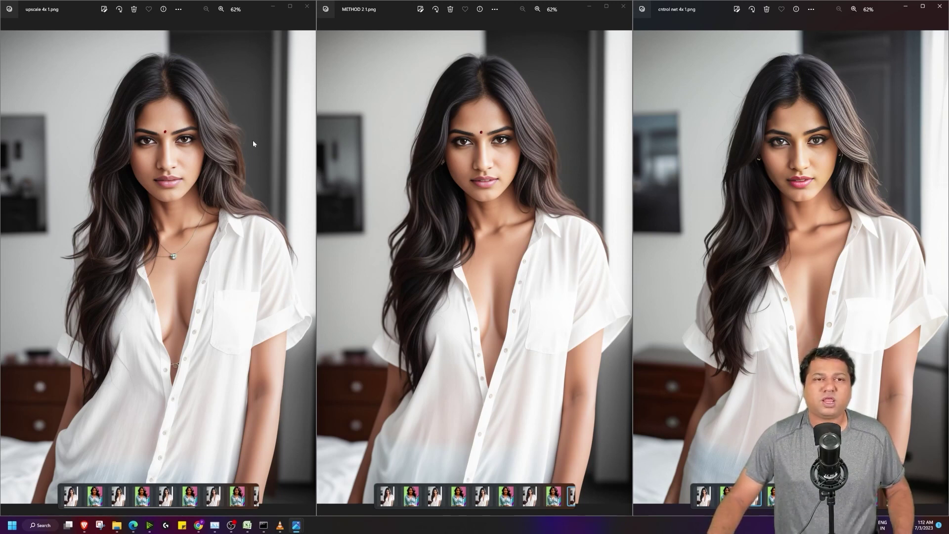
- Compare the hair detail up close in the "upscale 4x", "METHOD 2" and "control net 4x" versions of both portraits
scroll(253, 143, "up", 10)
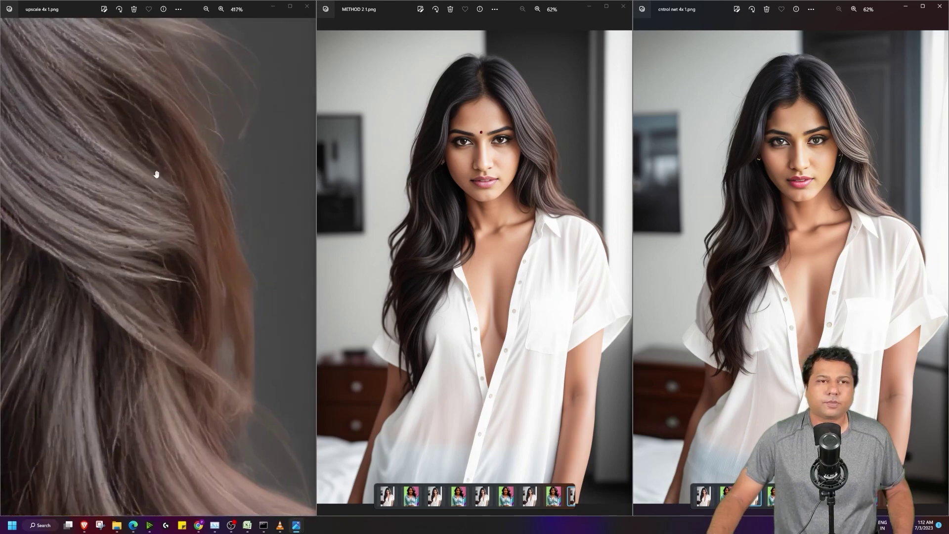
left_click_drag(155, 173, 58, 150)
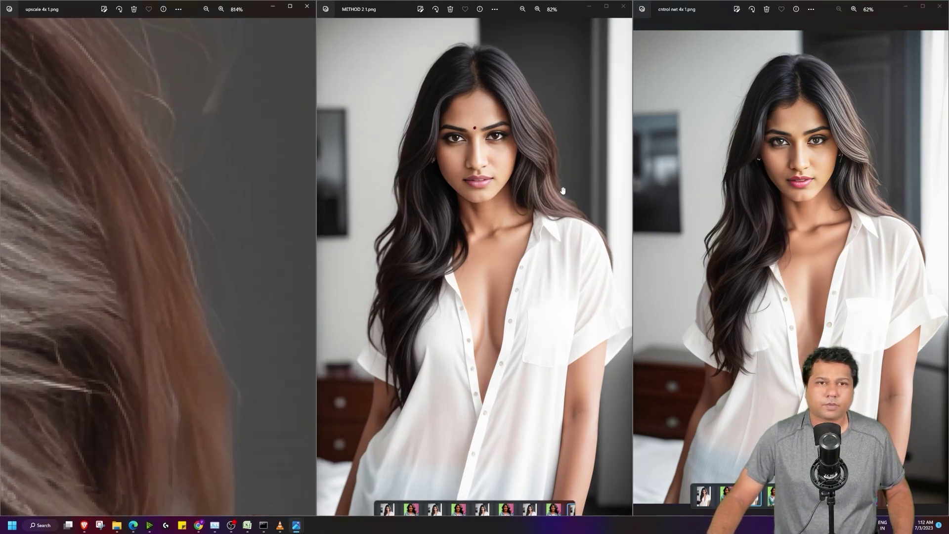
scroll(562, 191, "up", 9)
scroll(562, 191, "up", 3)
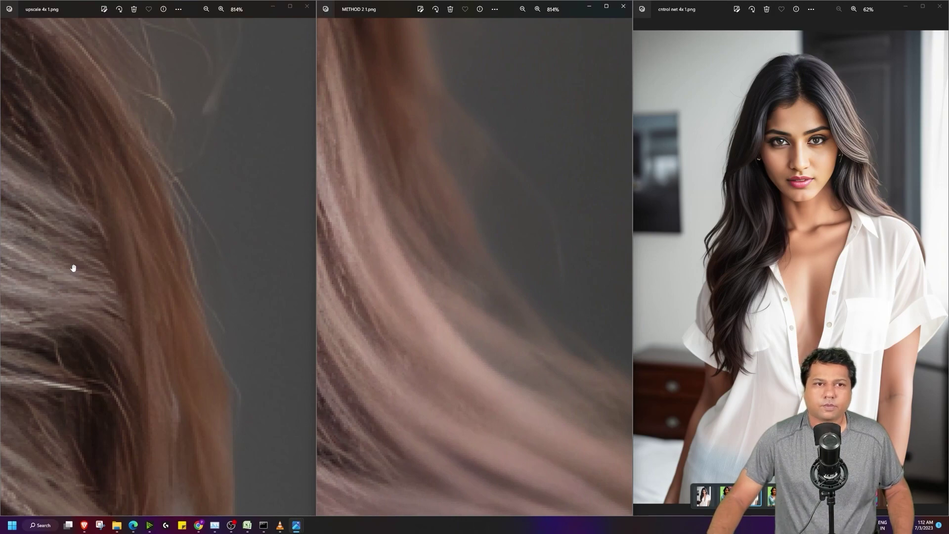
left_click_drag(72, 267, 79, 273)
scroll(877, 200, "up", 10)
scroll(877, 200, "up", 1)
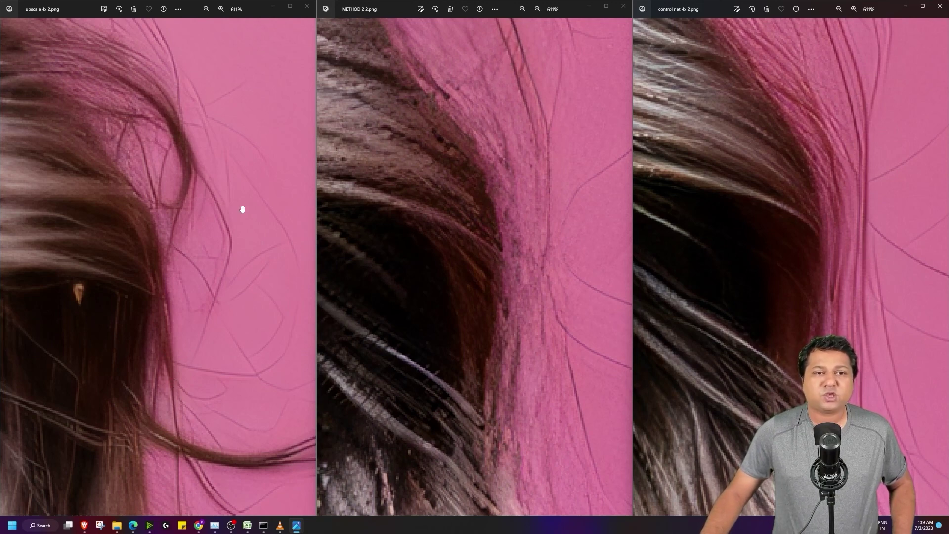
scroll(96, 157, "down", 2)
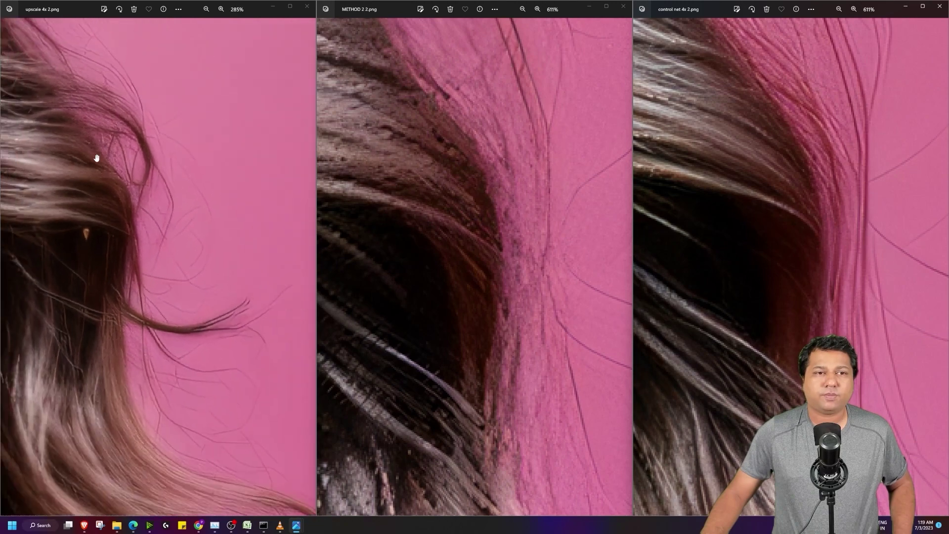